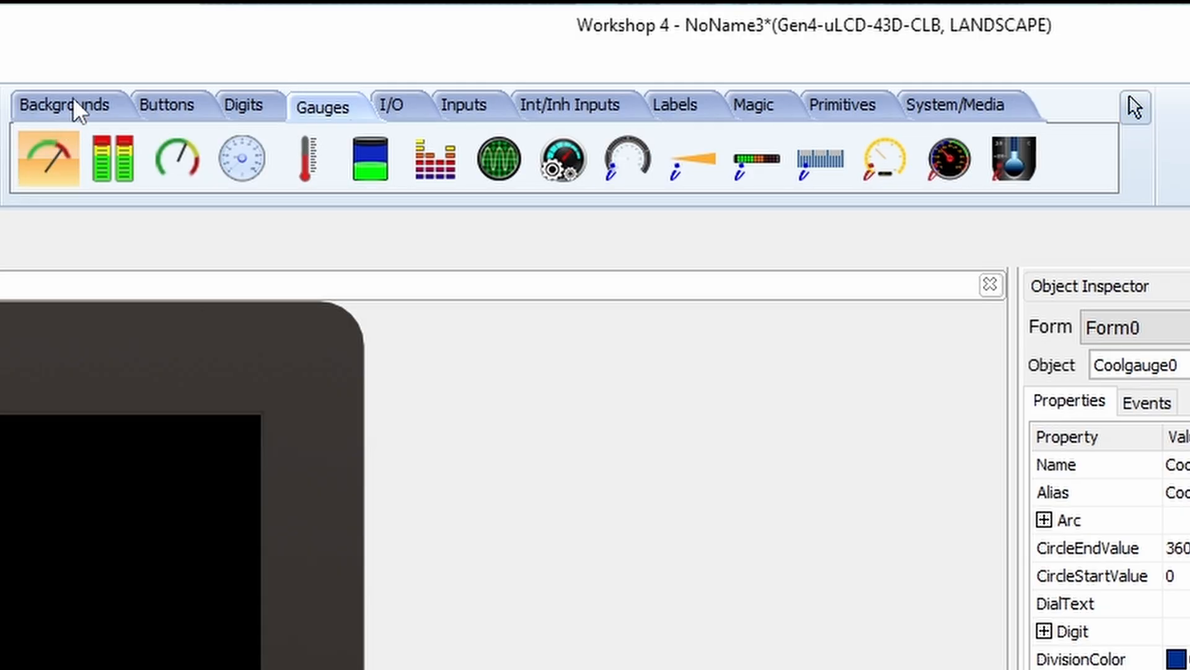
Browse the Buttons and Inputs palettes, move Userbutton0 lower and add a gauge image to it
left_click(212, 110)
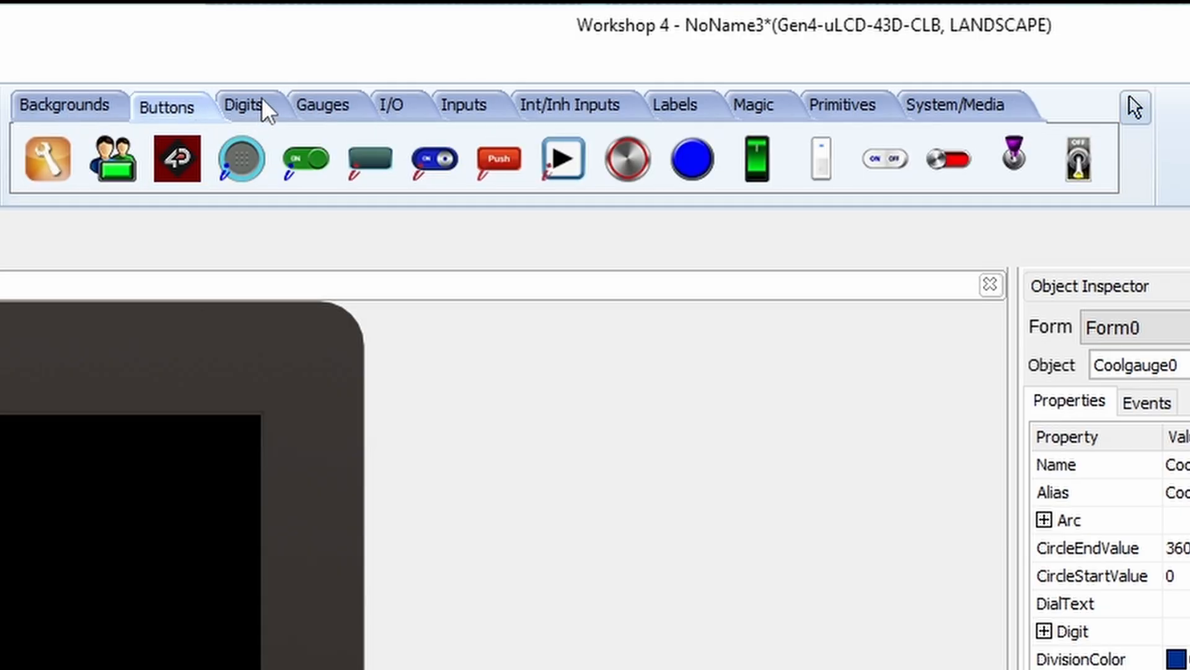
left_click(447, 106)
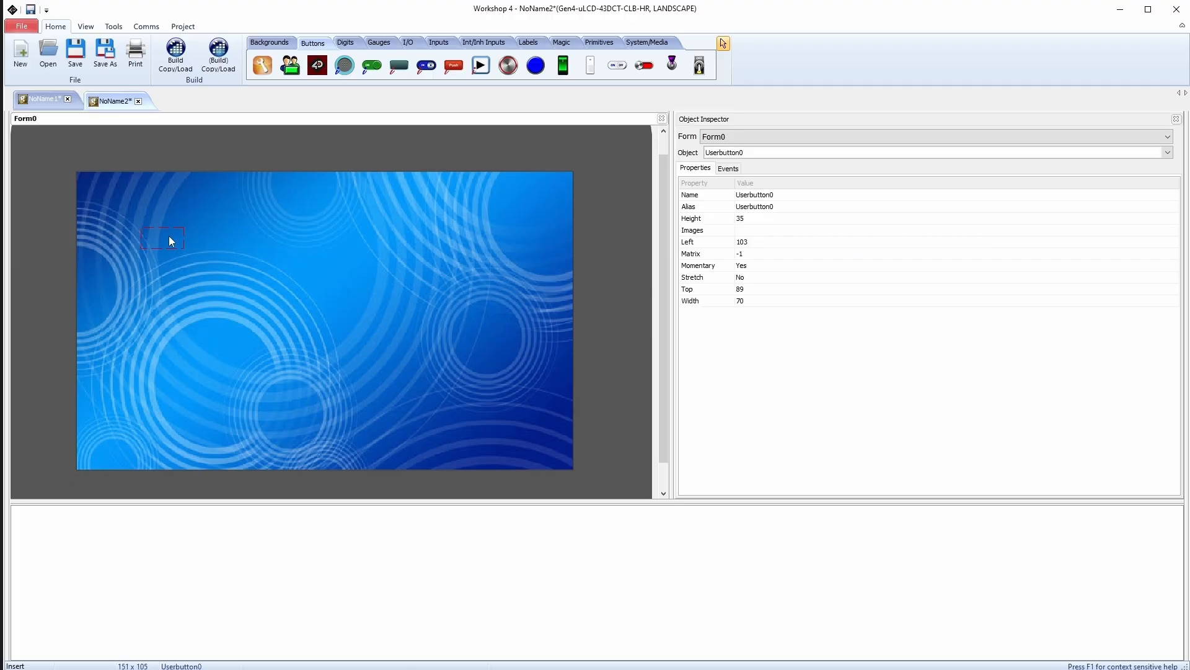
left_click_drag(171, 241, 170, 309)
left_click(1173, 230)
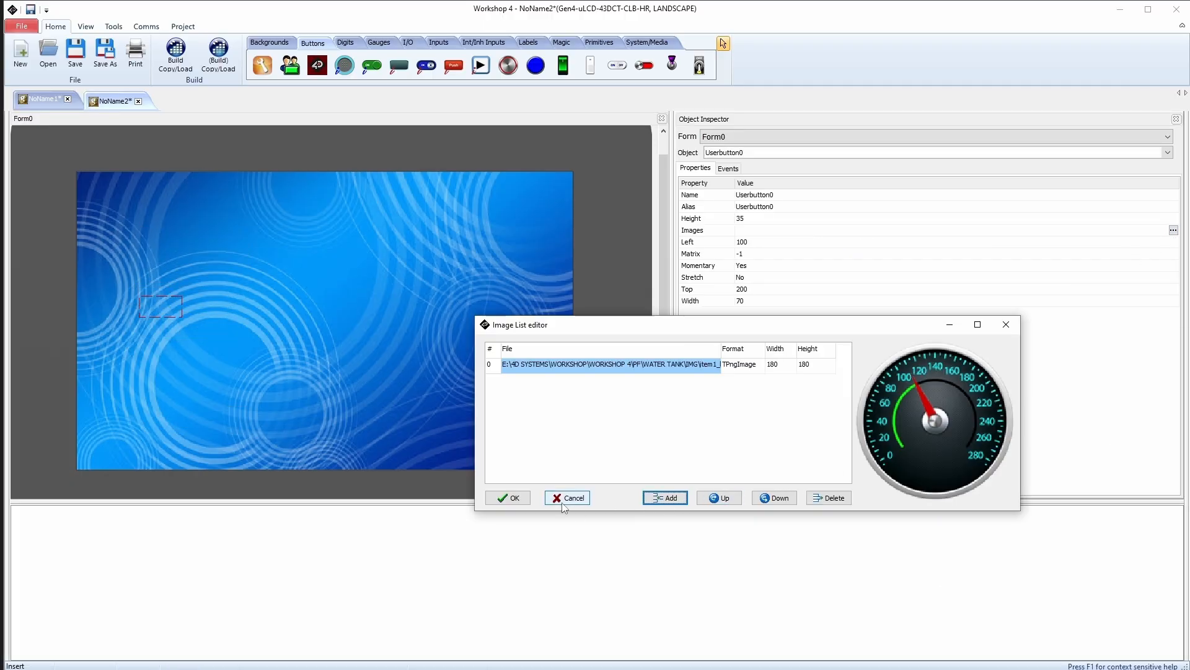
left_click(508, 497)
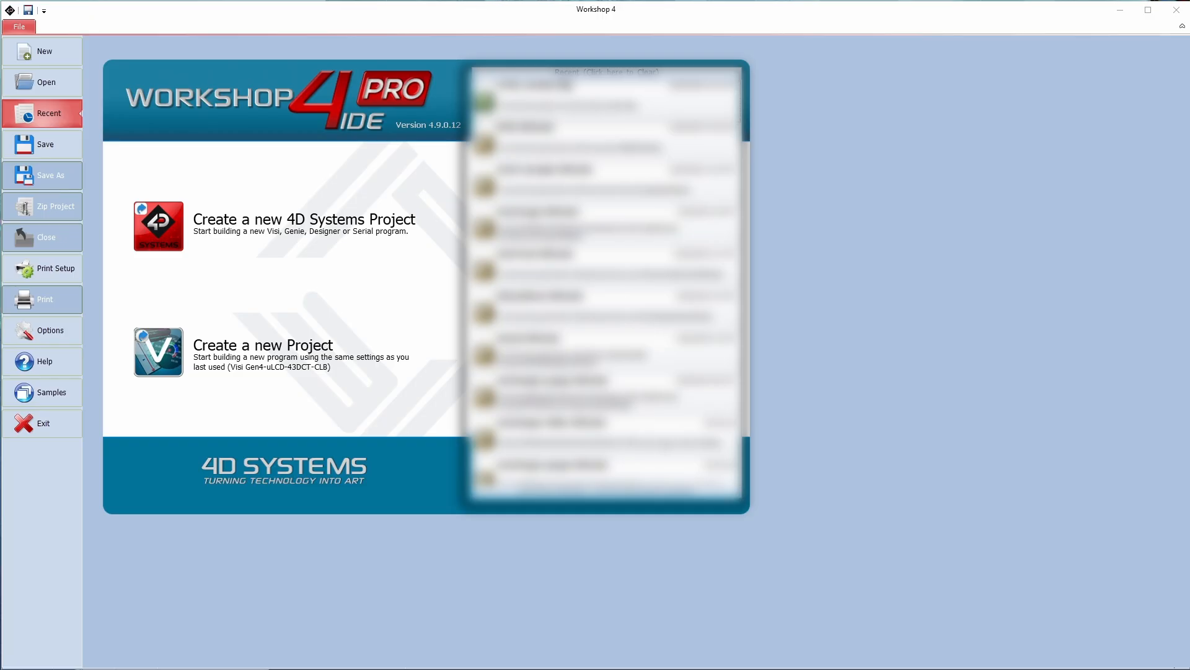
Start a new 4D Systems project targeting the Gen4-uLCD-43D-CLB display
left_click(208, 222)
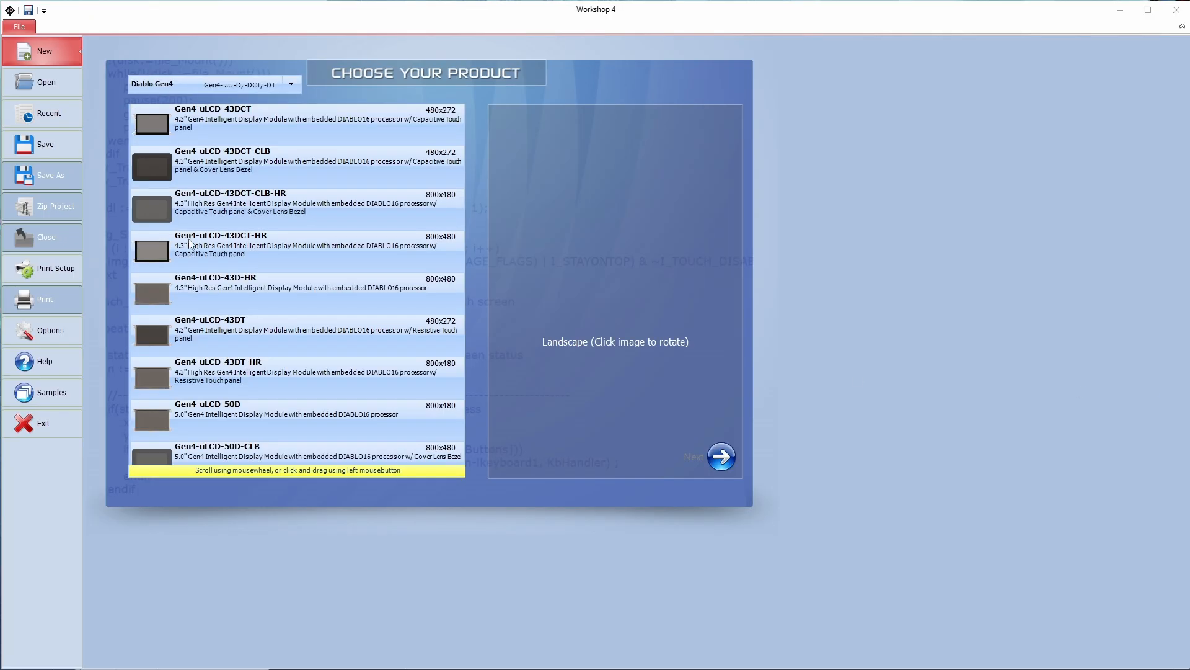
scroll(290, 403, "down", 2)
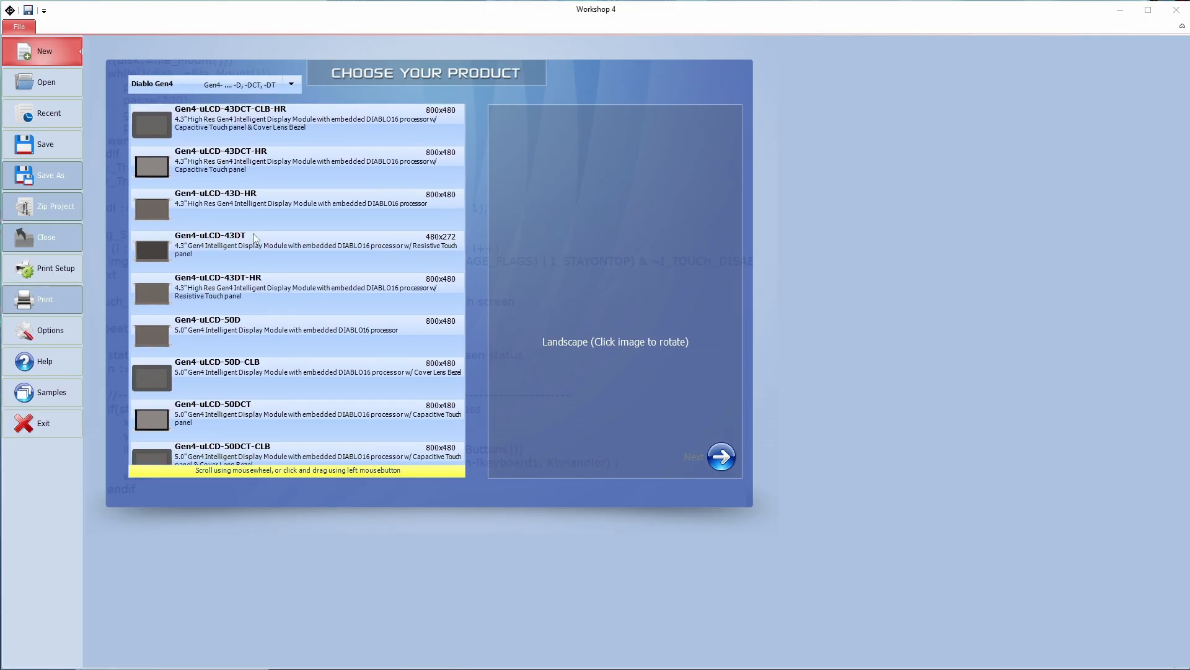
left_click(235, 133)
scroll(289, 177, "up", 3)
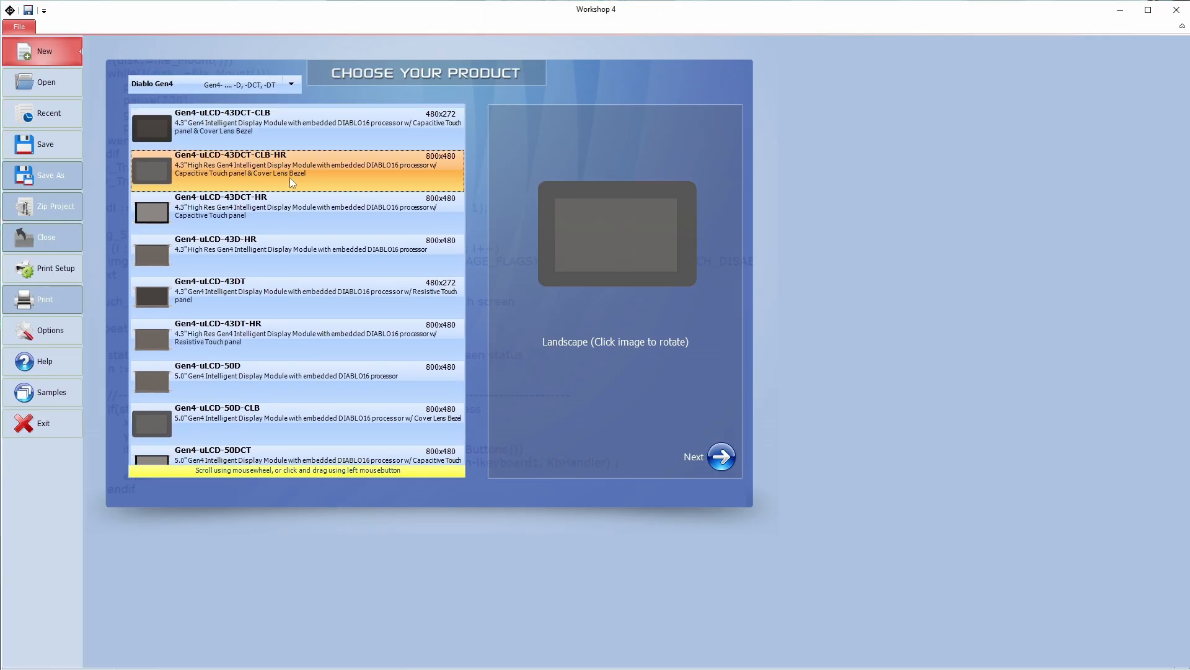
scroll(295, 170, "up", 1)
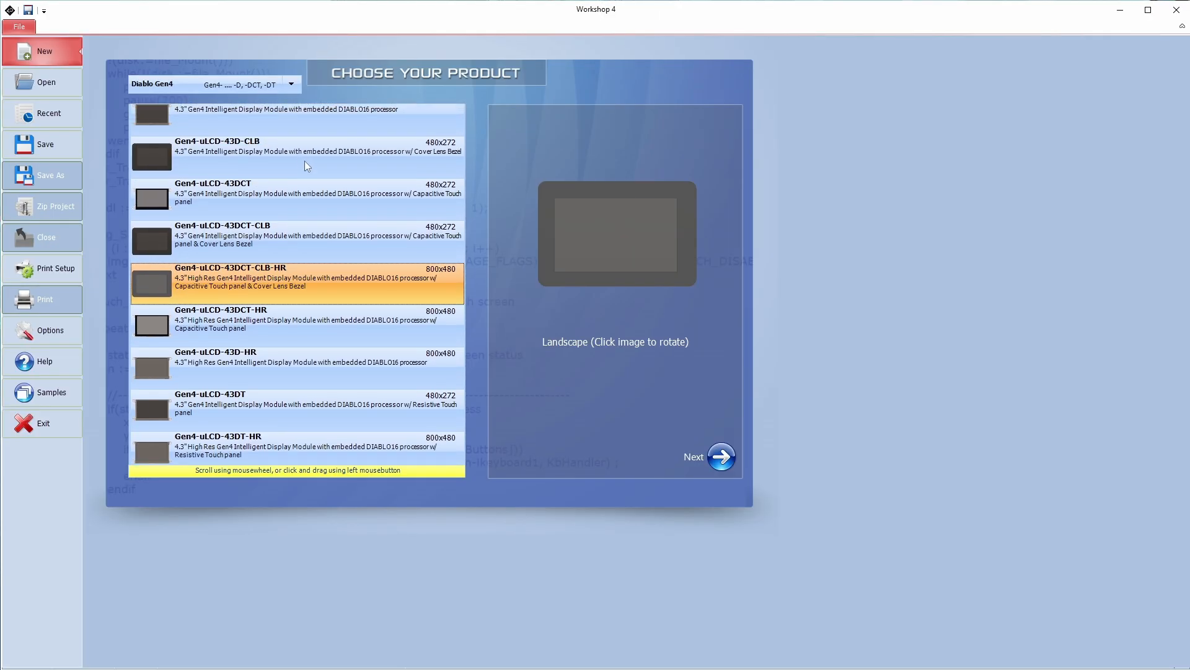
left_click(304, 161)
left_click(705, 463)
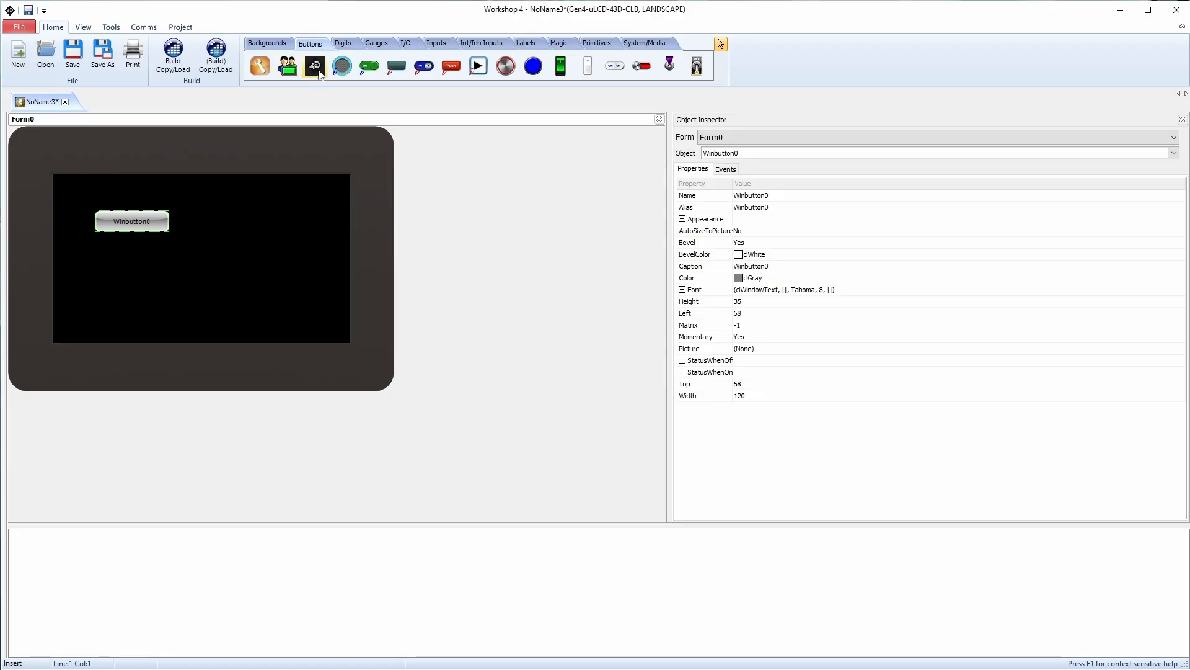
Place an animated button on Form0, then delete it
left_click(315, 66)
left_click(216, 218)
key("Delete")
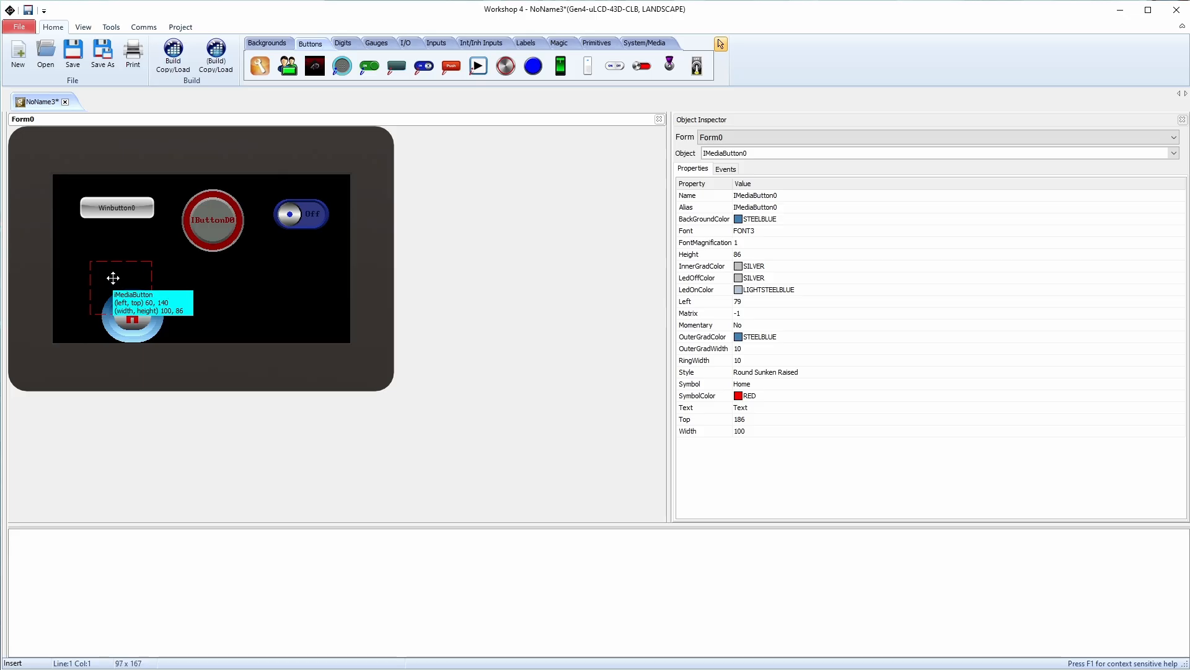
Add a home-symbol media button, a 4D button and a rocker ON/OFF button, nudging Winbutton0 lower
left_click(91, 271)
left_click_drag(122, 214, 125, 232)
left_click(543, 74)
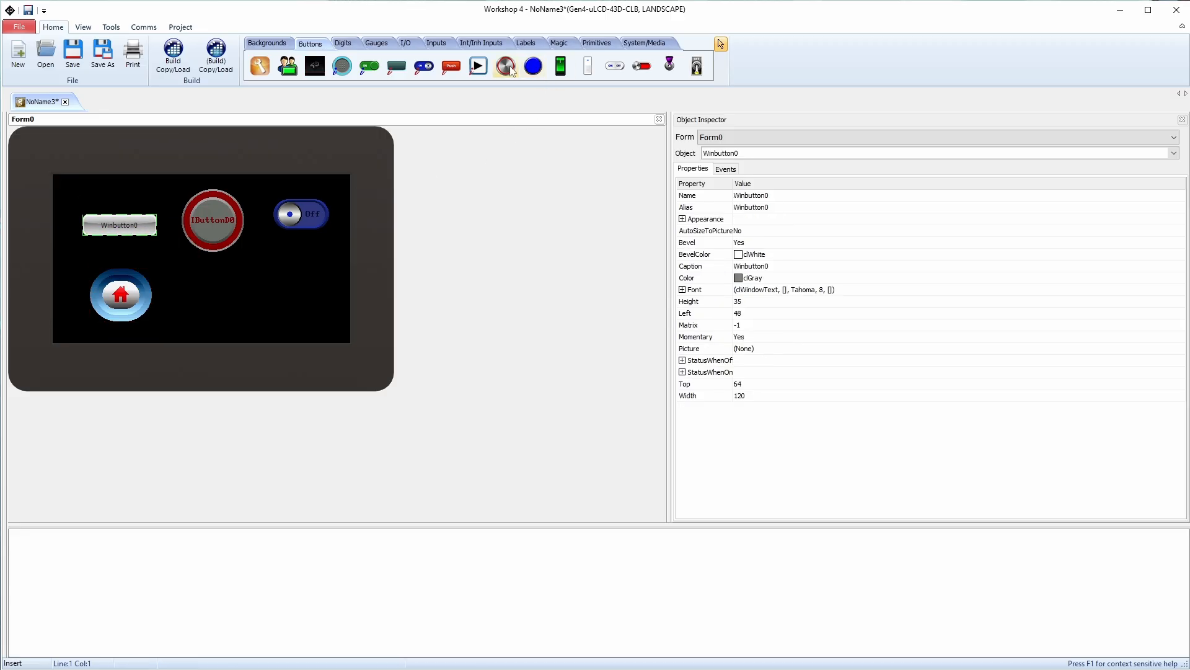
left_click(208, 297)
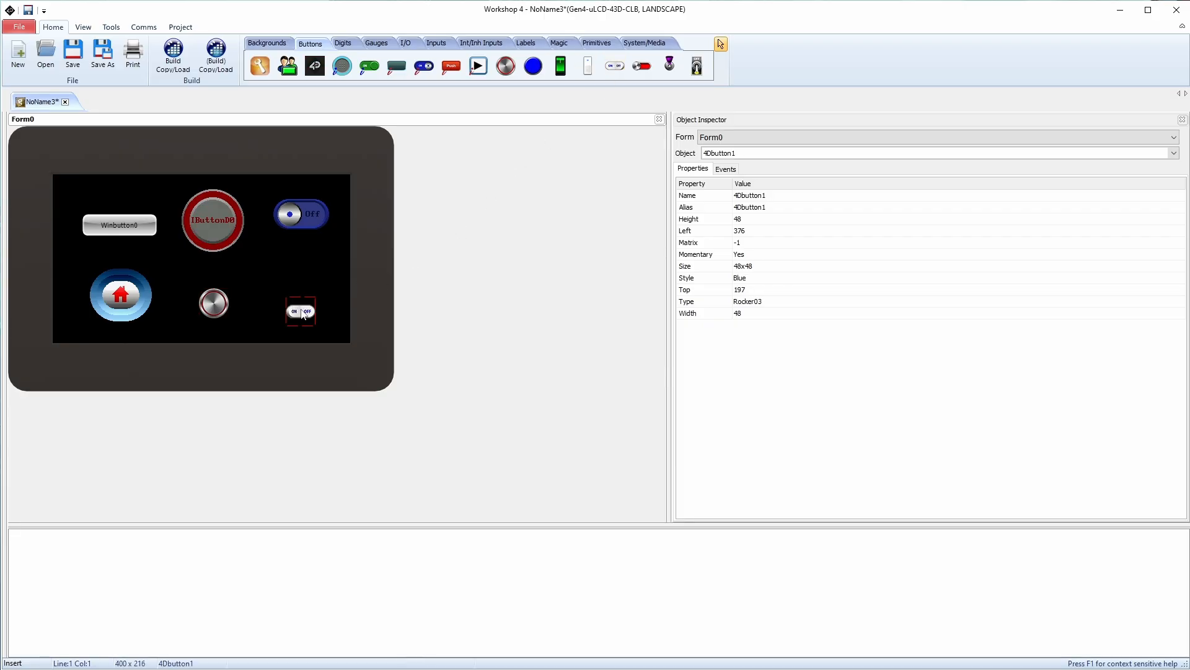
left_click(287, 300)
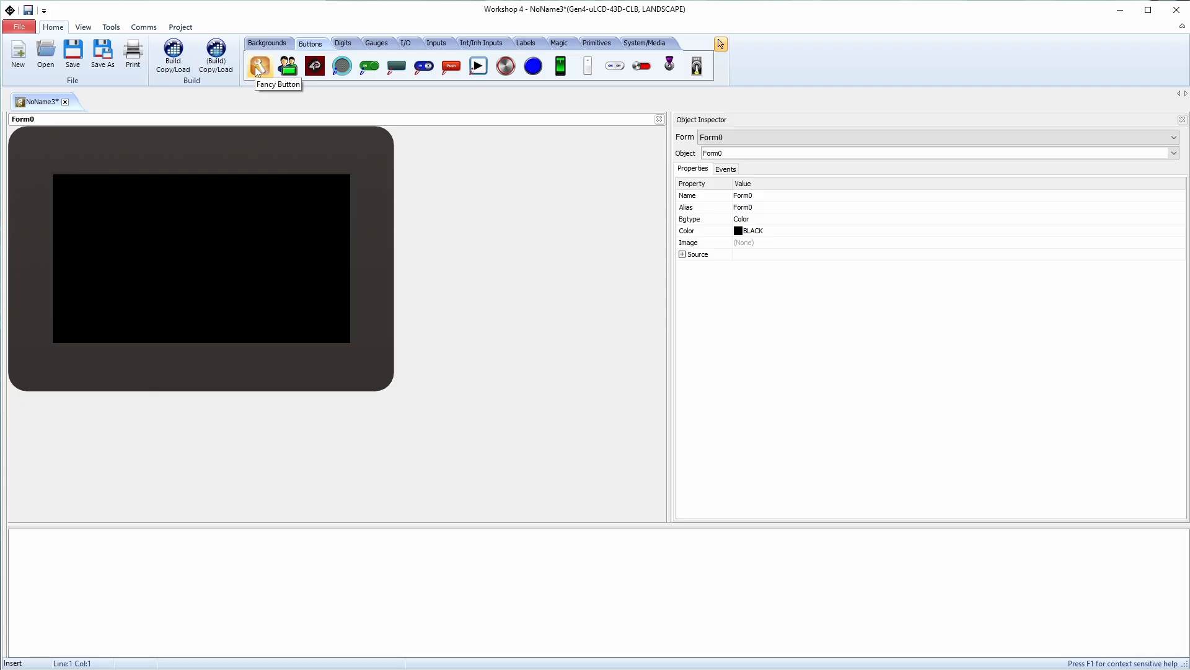
Place a Fancy Button on Form0 as Winbutton0 and drag it up and left
left_click(259, 71)
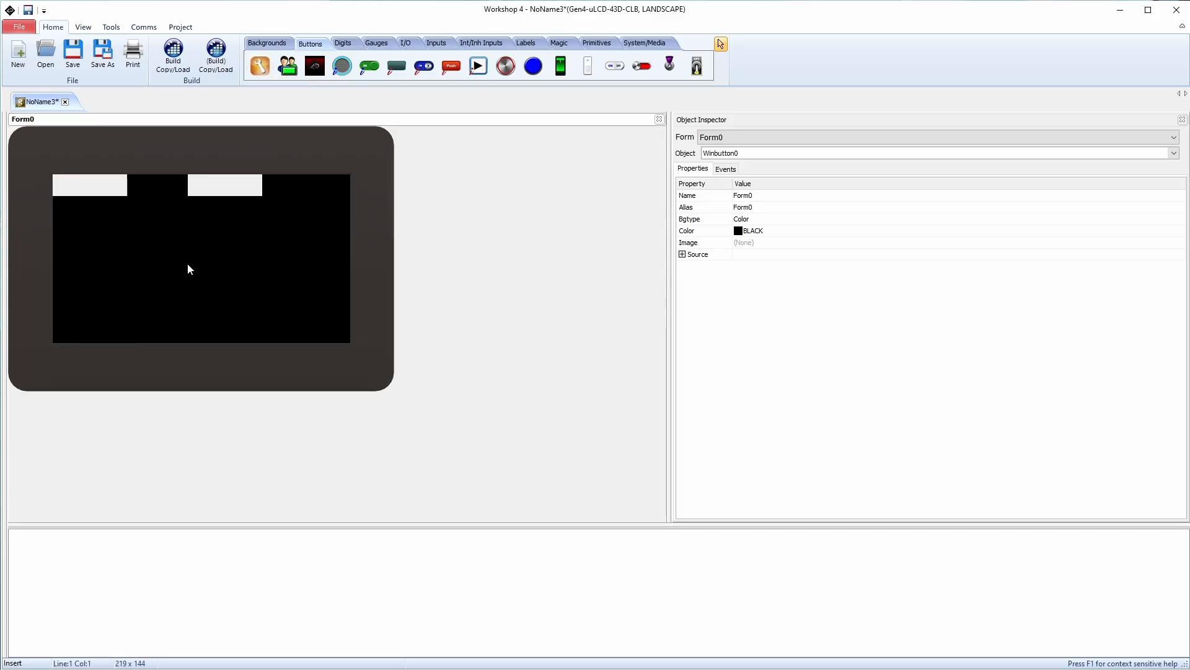
left_click(189, 264)
left_click_drag(220, 276, 195, 263)
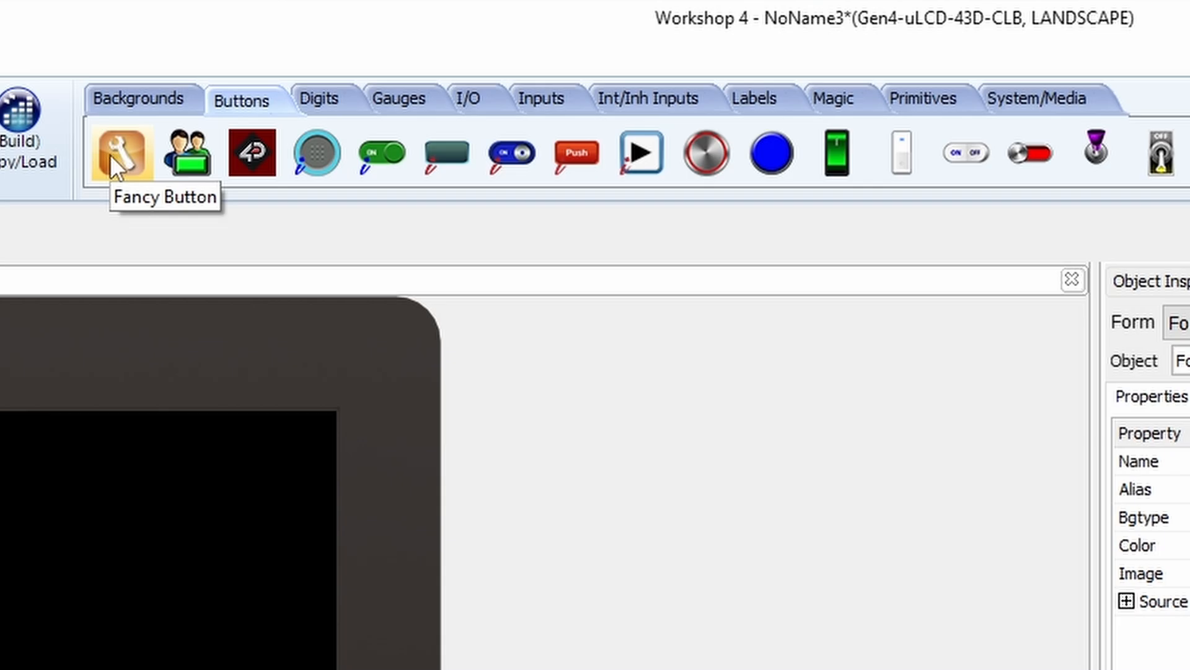
left_click(110, 153)
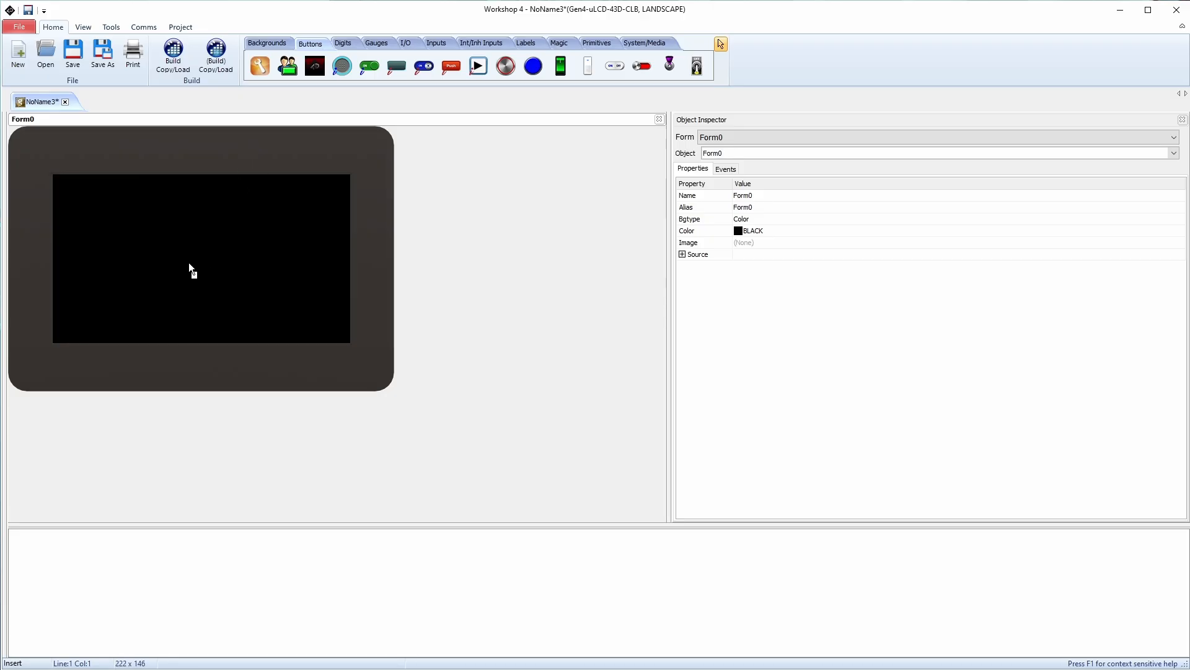
Place Winbutton0, then drag and resize it to 174 by 83 at Left 152, Top 124
left_click(189, 262)
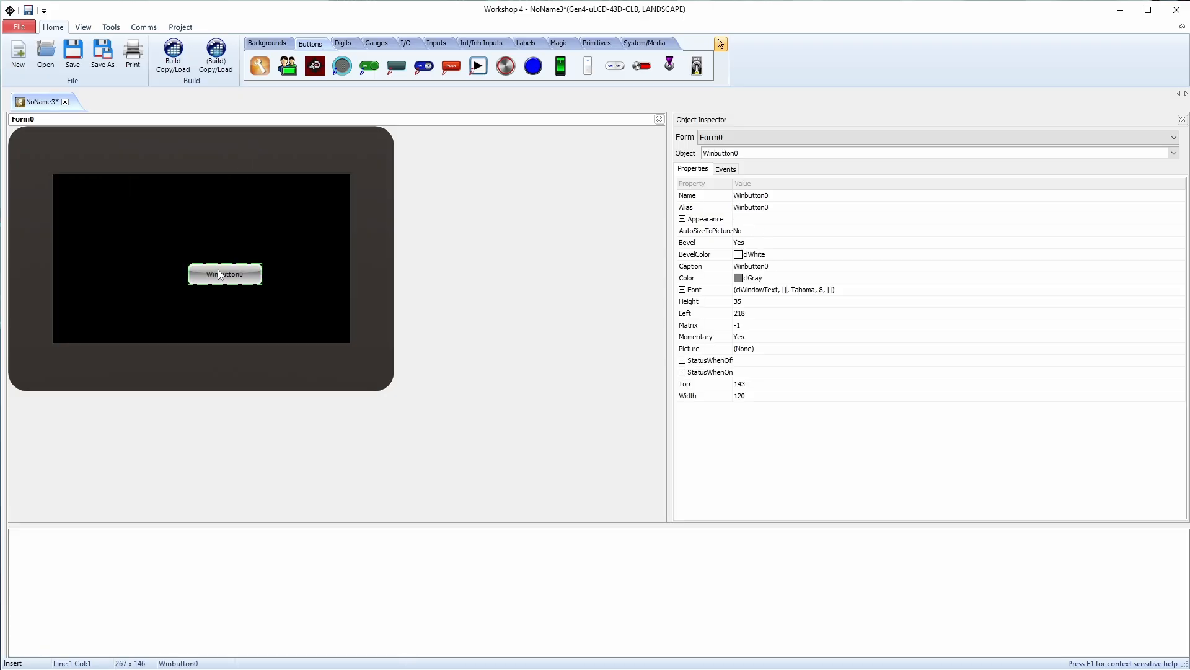
left_click_drag(217, 269, 121, 305)
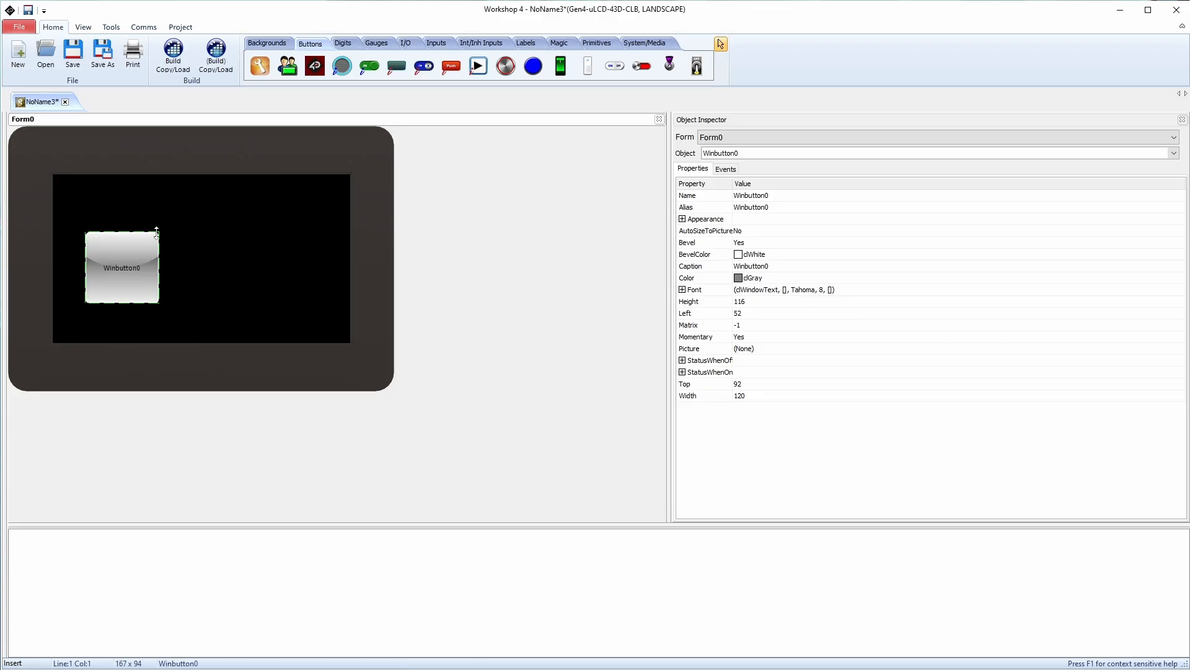
left_click_drag(157, 231, 232, 206)
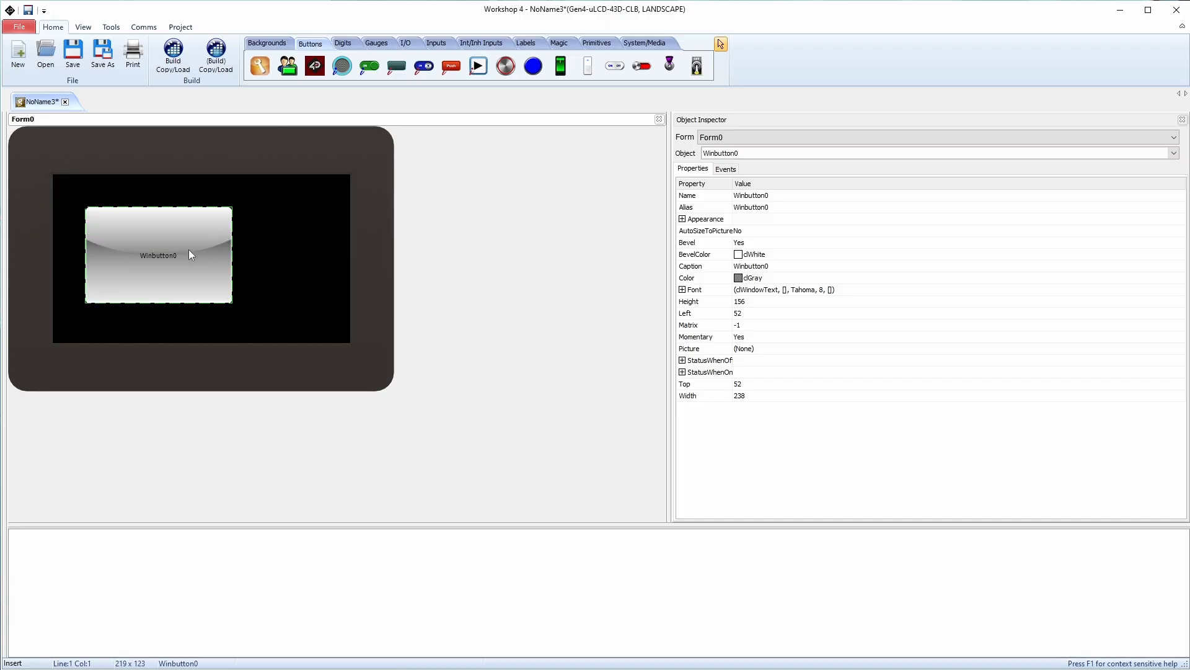
left_click_drag(189, 249, 171, 255)
left_click(780, 197)
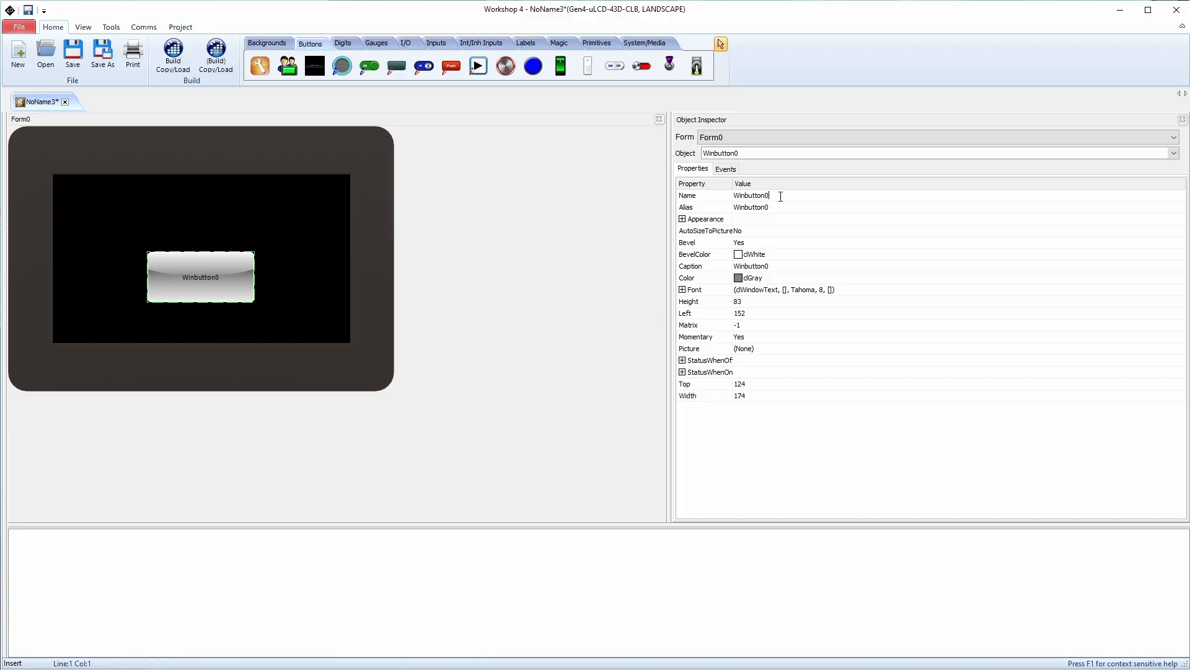
Rename Winbutton0's alias to Button1
double_click(751, 195)
left_click(776, 207)
type("B")
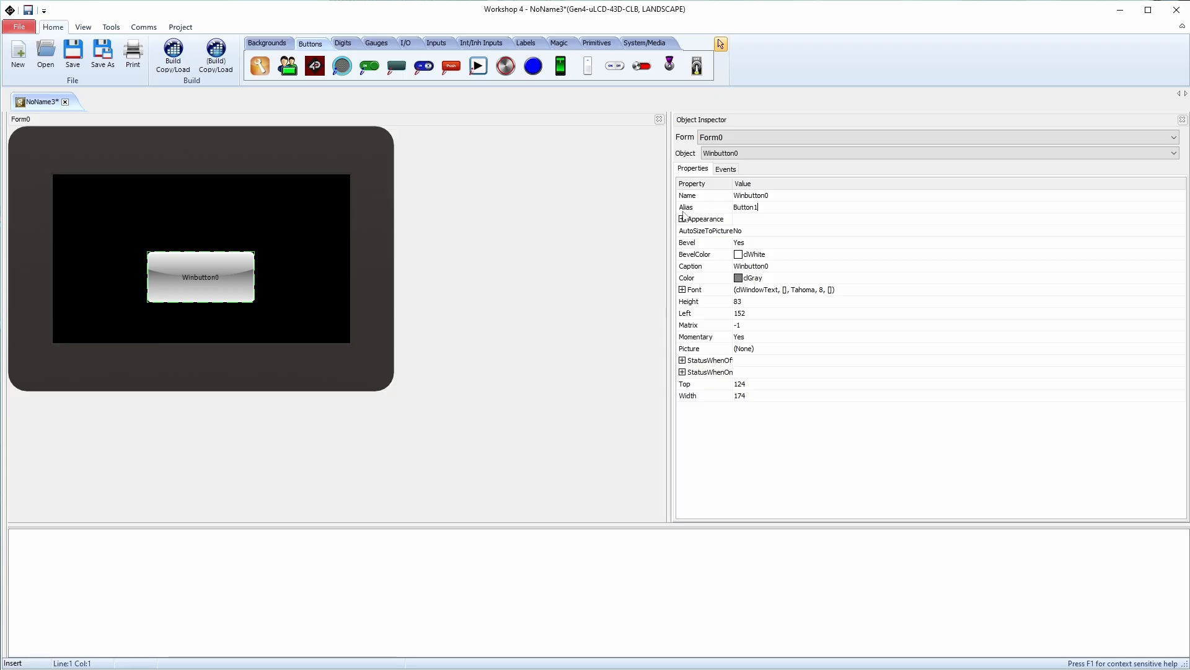
left_click(684, 218)
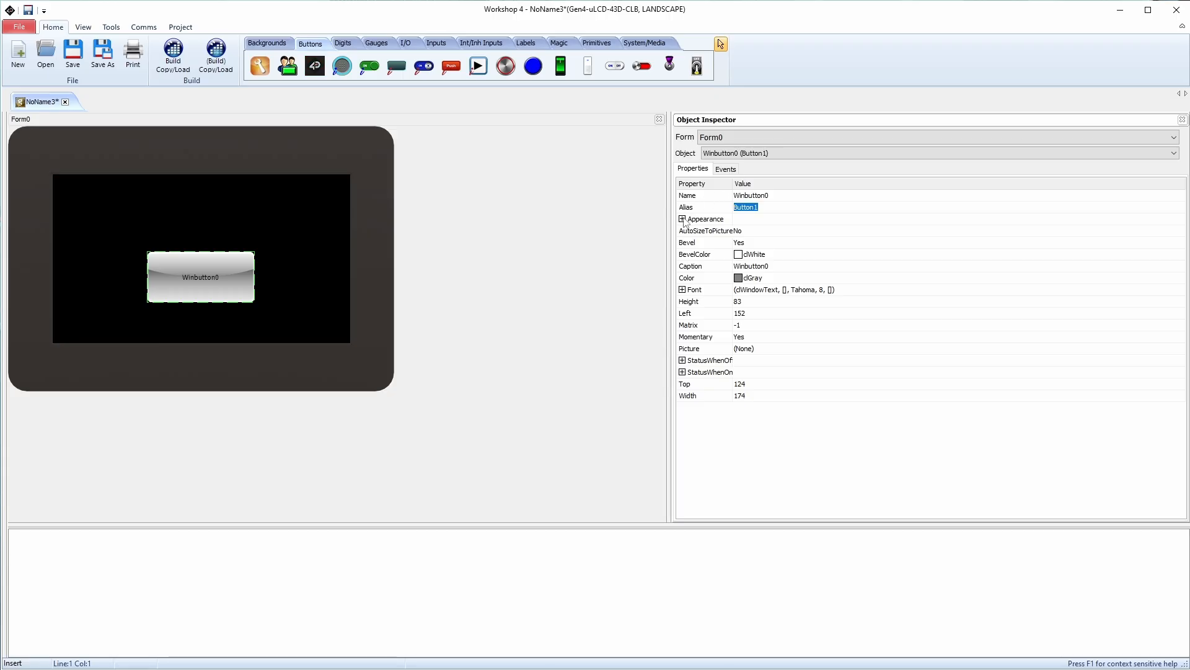
Set the caption alignment to Left and the layout to Bottom
left_click(682, 219)
left_click(859, 232)
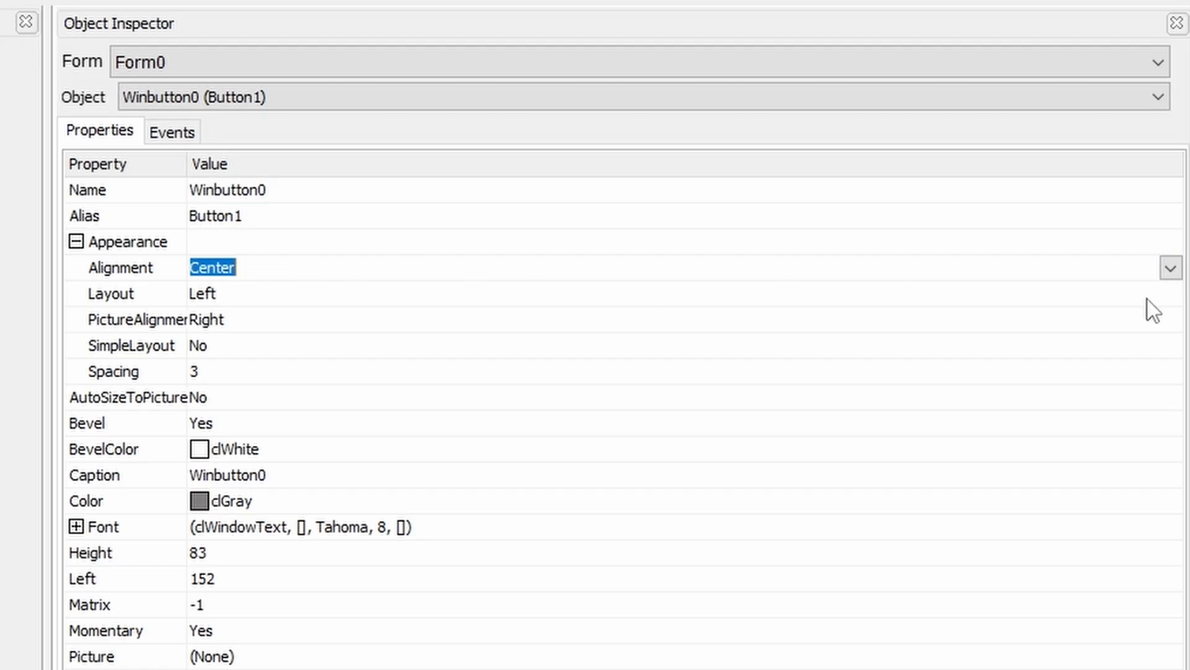
left_click(1171, 268)
left_click(231, 288)
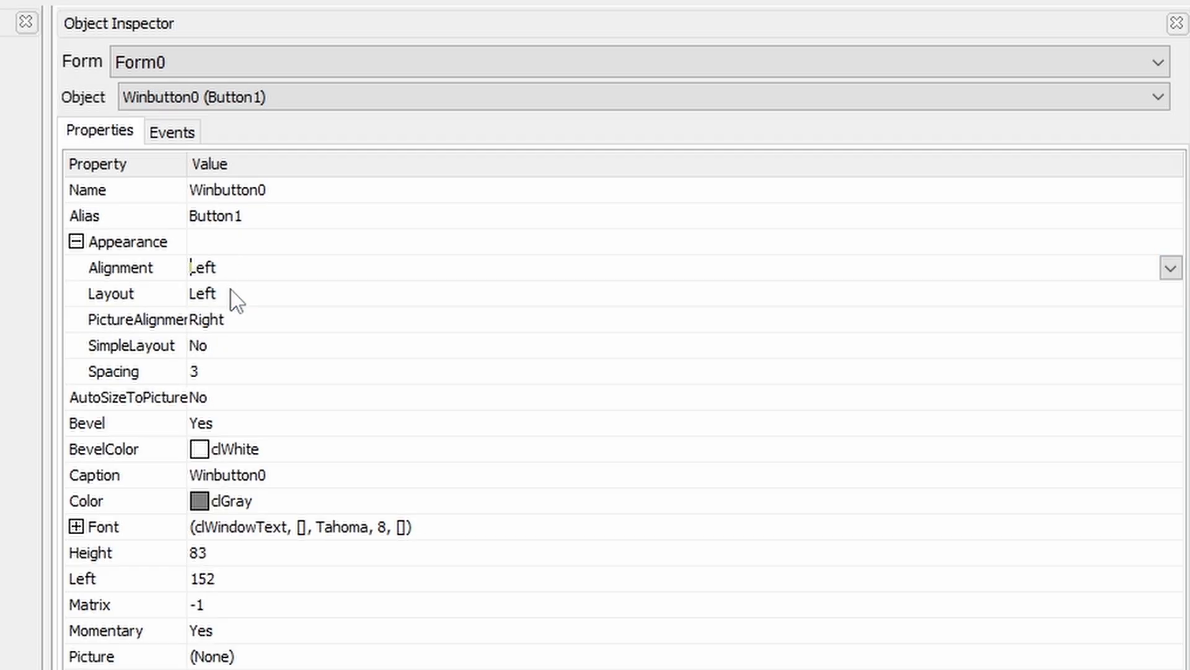
left_click(241, 289)
left_click(1171, 294)
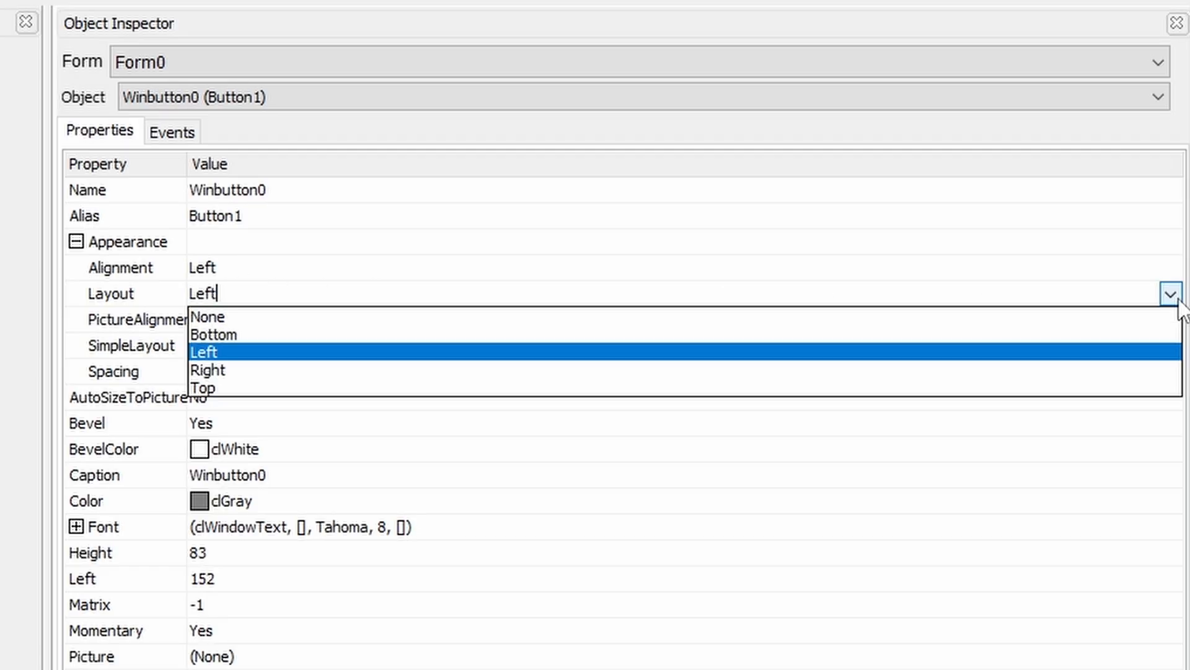
left_click(261, 334)
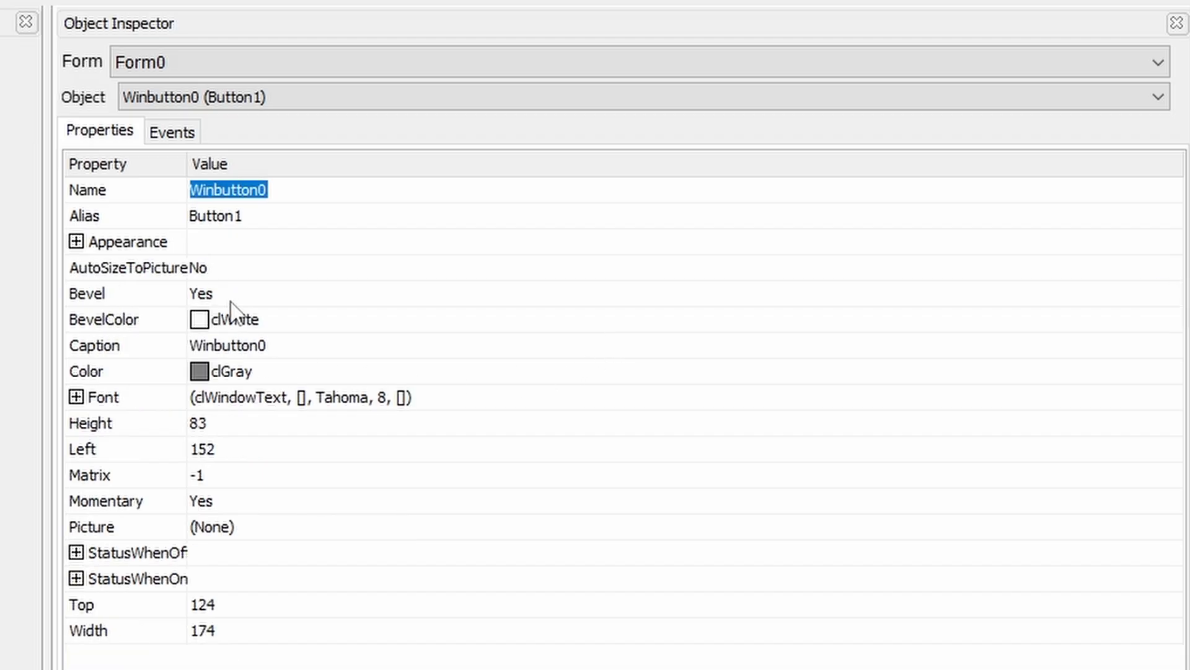
Check AutoSizeToPicture and the Appearance sub-properties, then select the Bevel setting
left_click(200, 268)
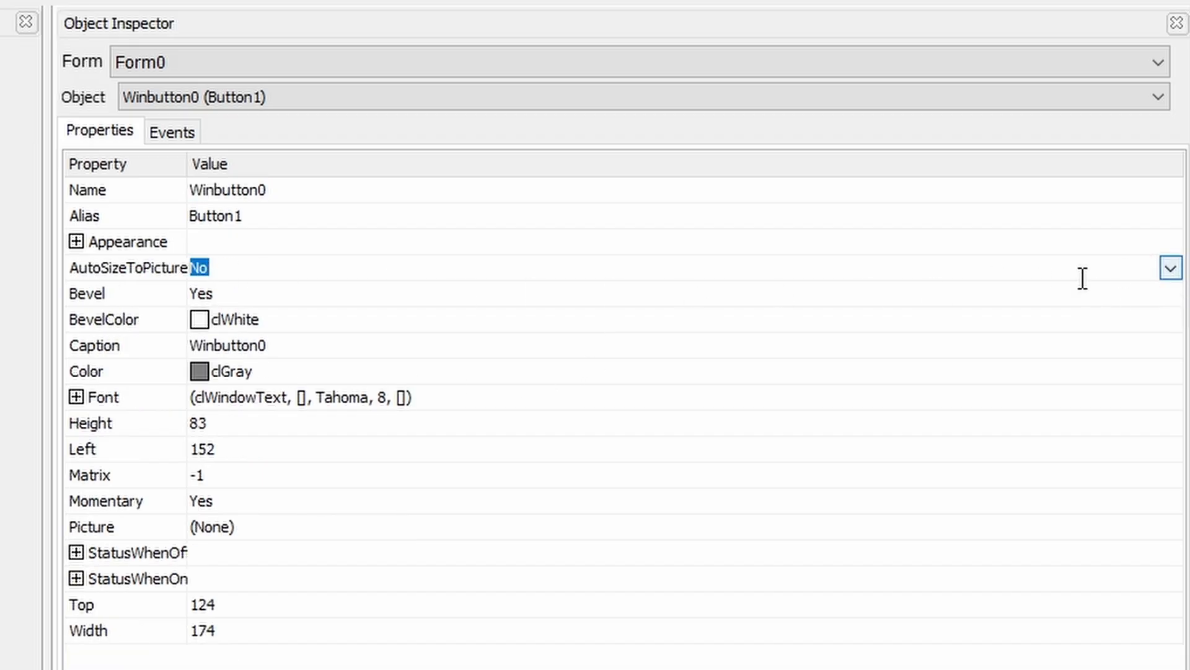
left_click(76, 241)
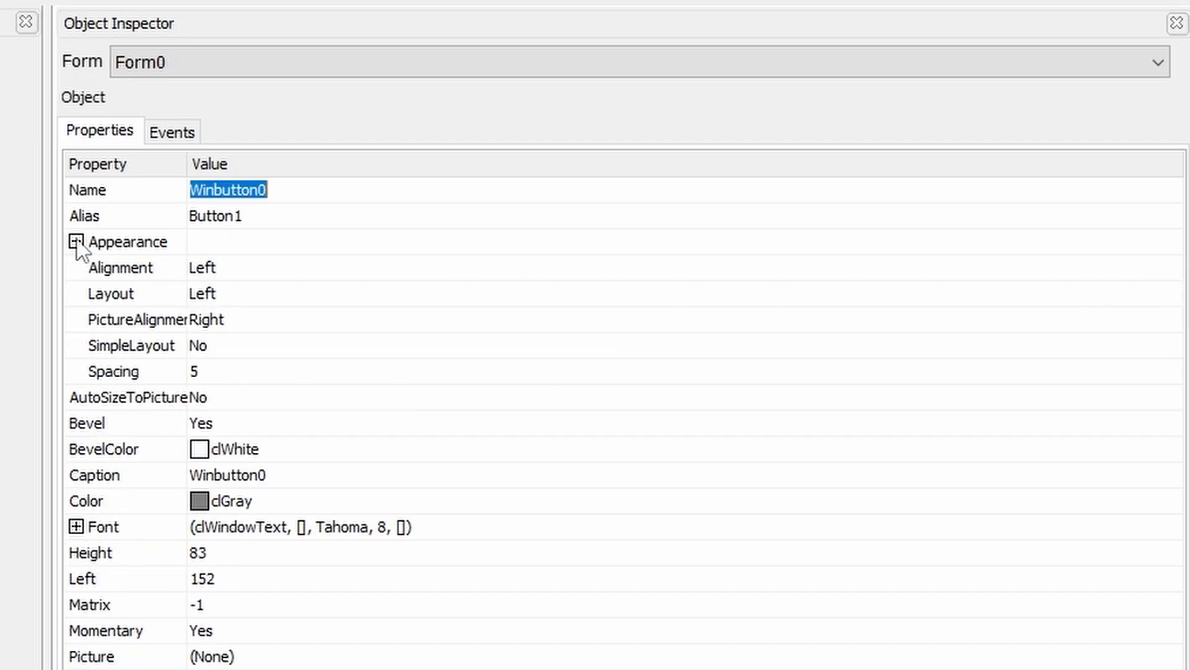
left_click(163, 295)
Turn Winbutton0's bevel off, caption it FANCY BUTTON, and shift its colour toward orange
left_click(1172, 297)
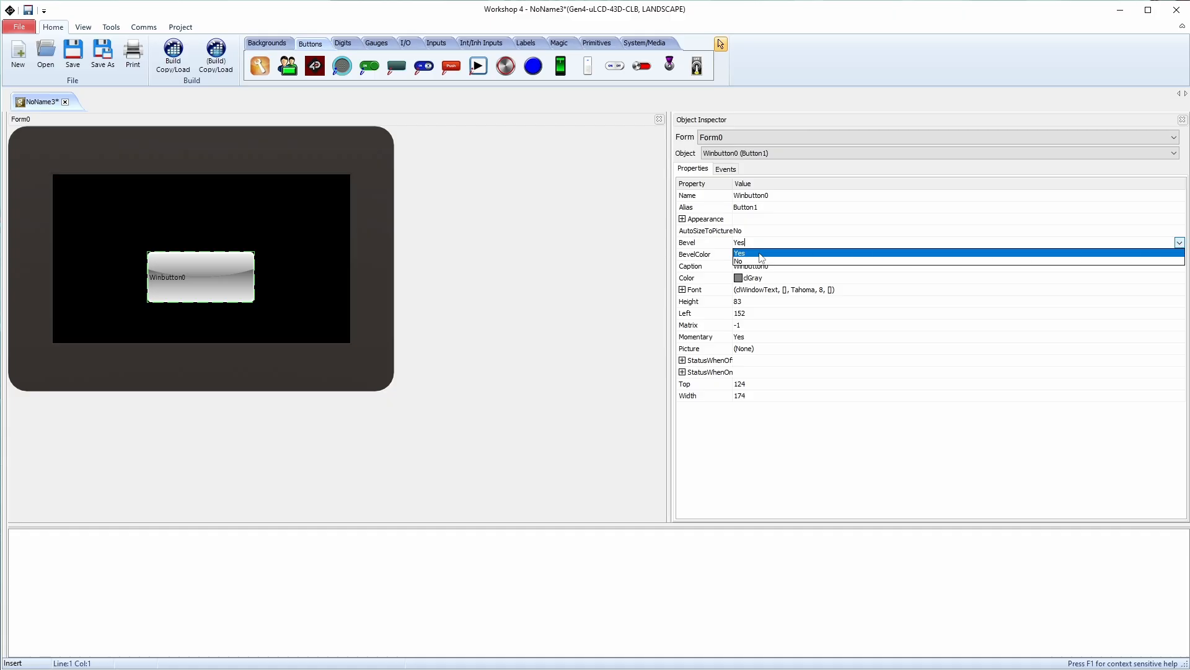
left_click(746, 261)
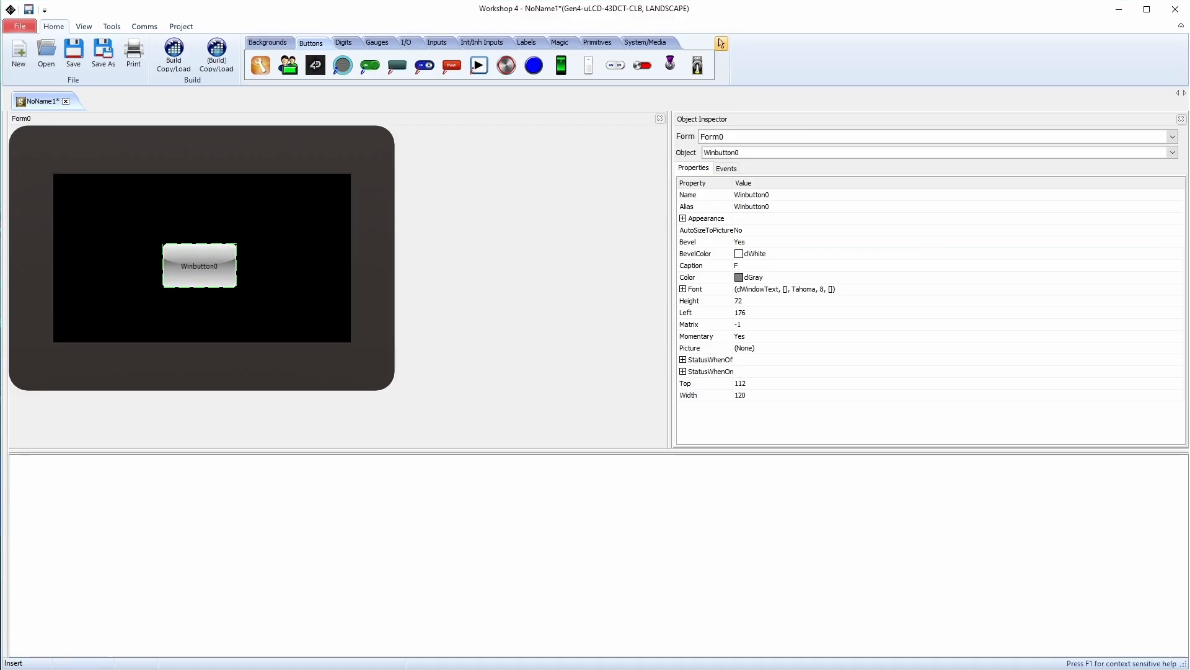
type("CY BUTTON")
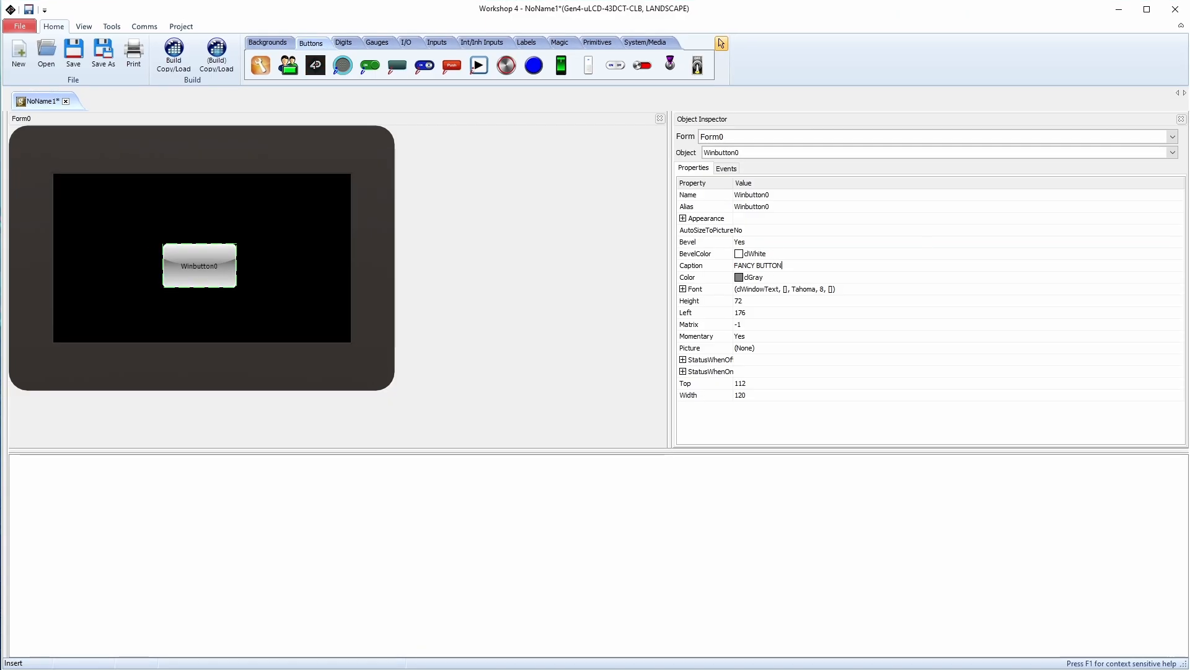
key("Return")
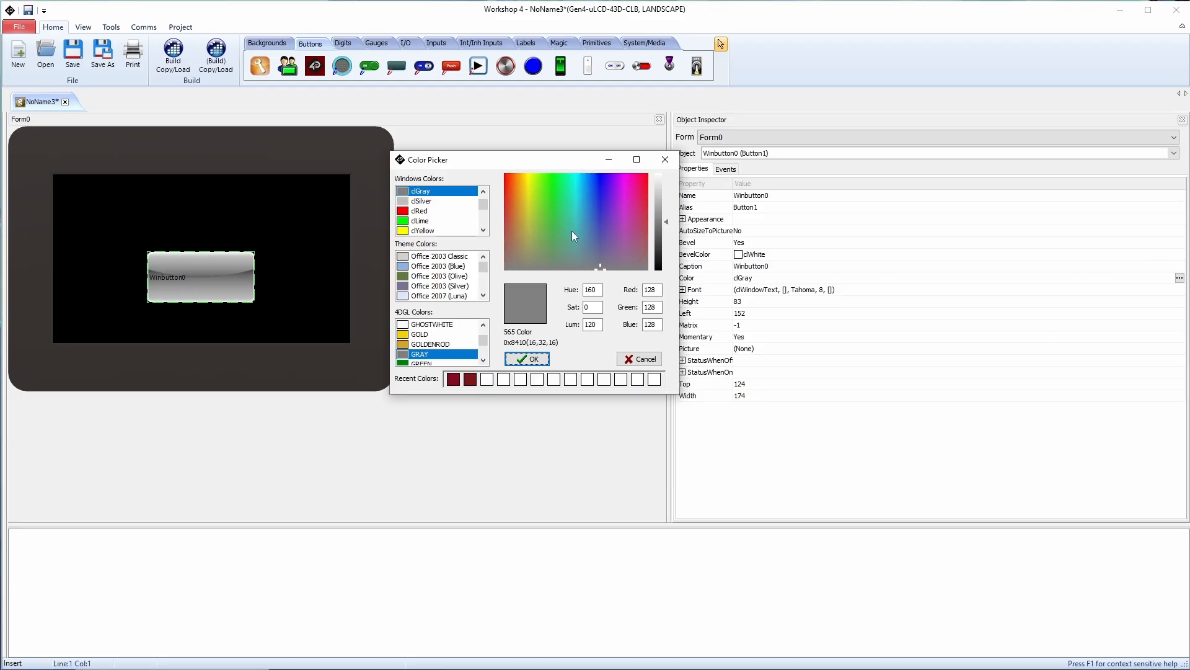
mouse_move(526, 195)
left_mouse_down()
mouse_move(522, 228)
mouse_move(513, 201)
left_mouse_up()
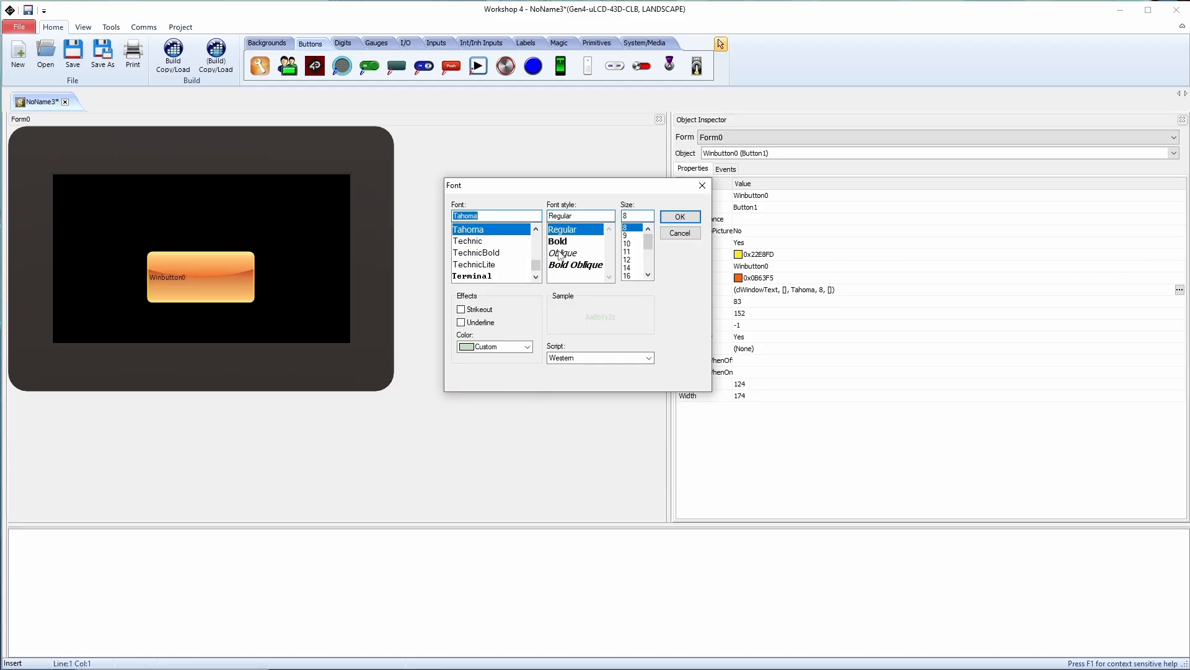
Scroll to the Arial Unicode MS Bold font and move the Picture Editor aside
scroll(479, 277, "down", 1)
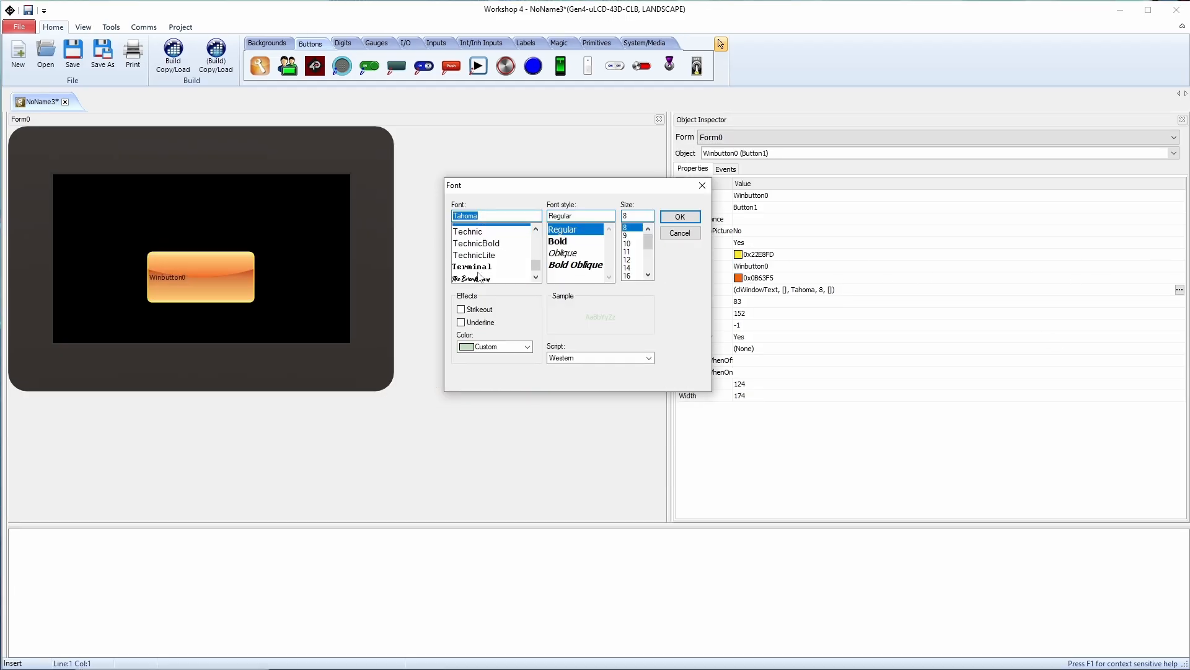
scroll(478, 276, "down", 3)
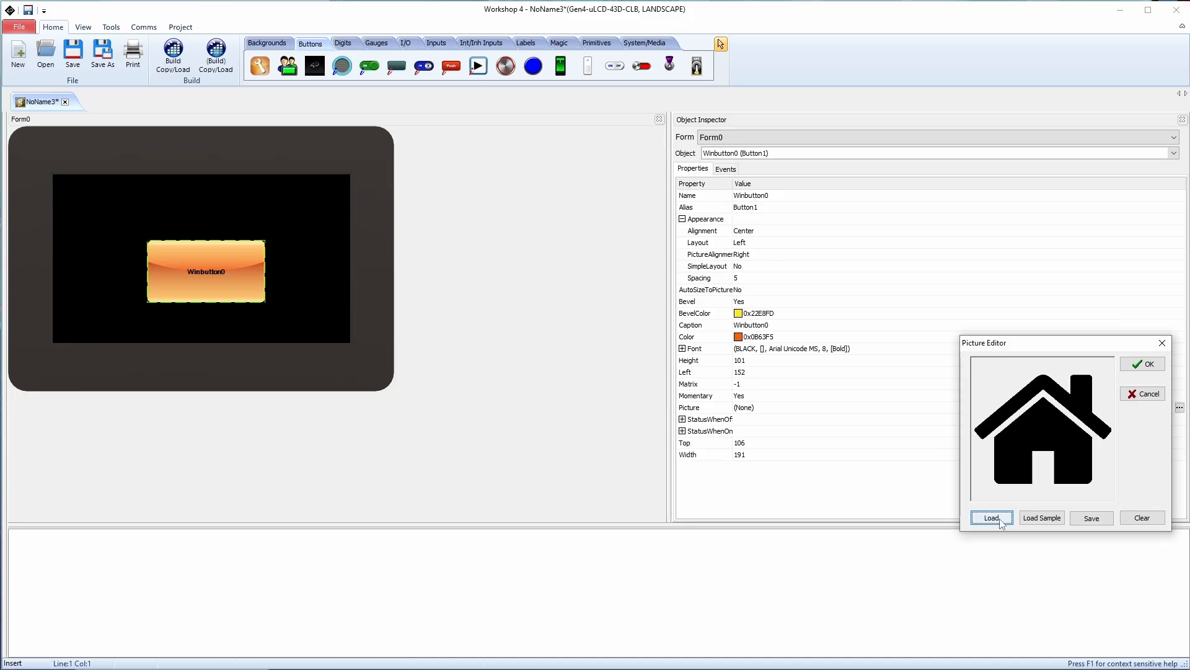
left_click_drag(1004, 343, 483, 323)
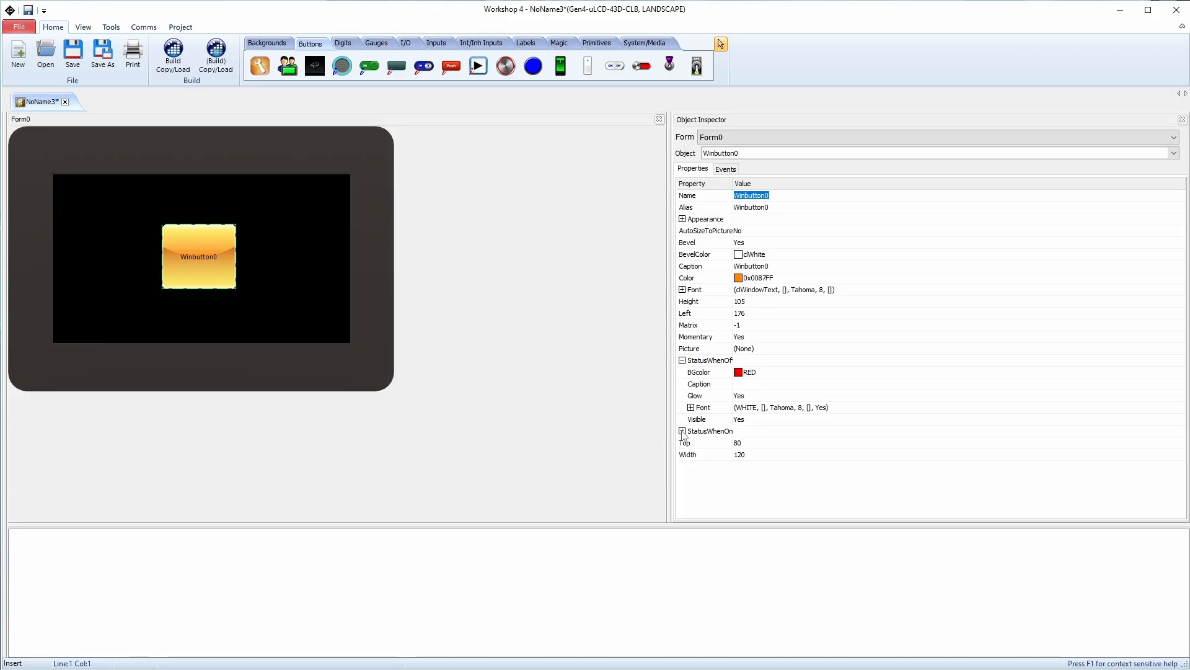
Expand StatusWhenOn, then drag Winbutton0 to Left 40, Top 32 at the form's upper-left
left_click(683, 431)
scroll(955, 446, "down", 1)
scroll(958, 453, "down", 2)
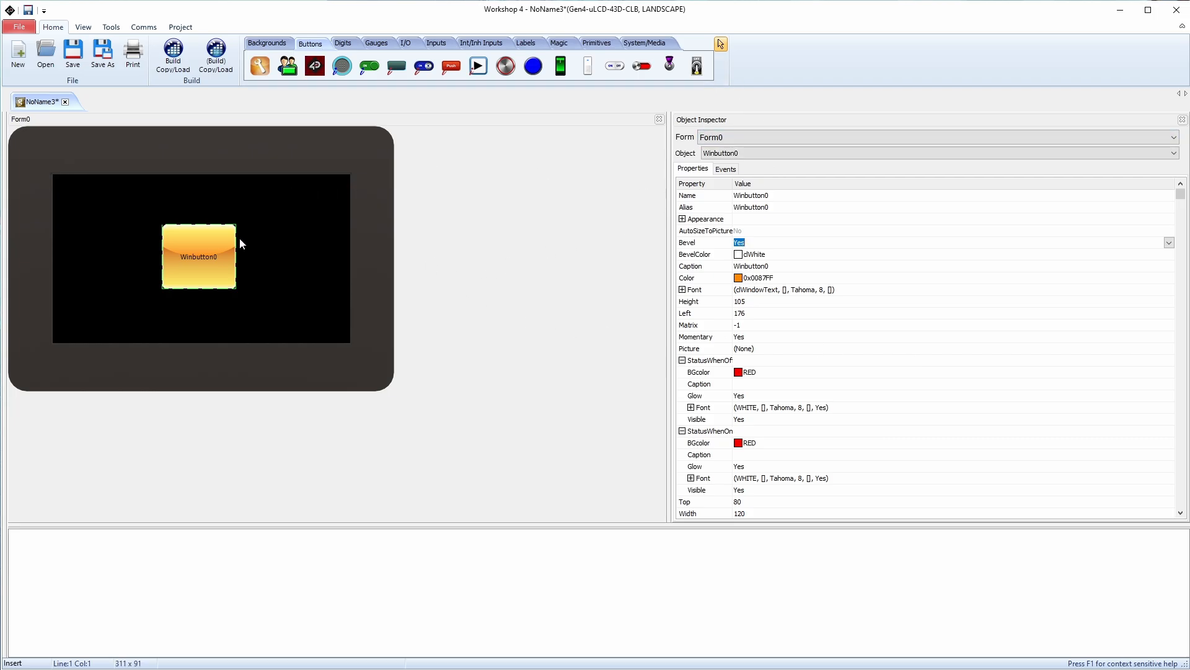
left_click_drag(195, 253, 110, 223)
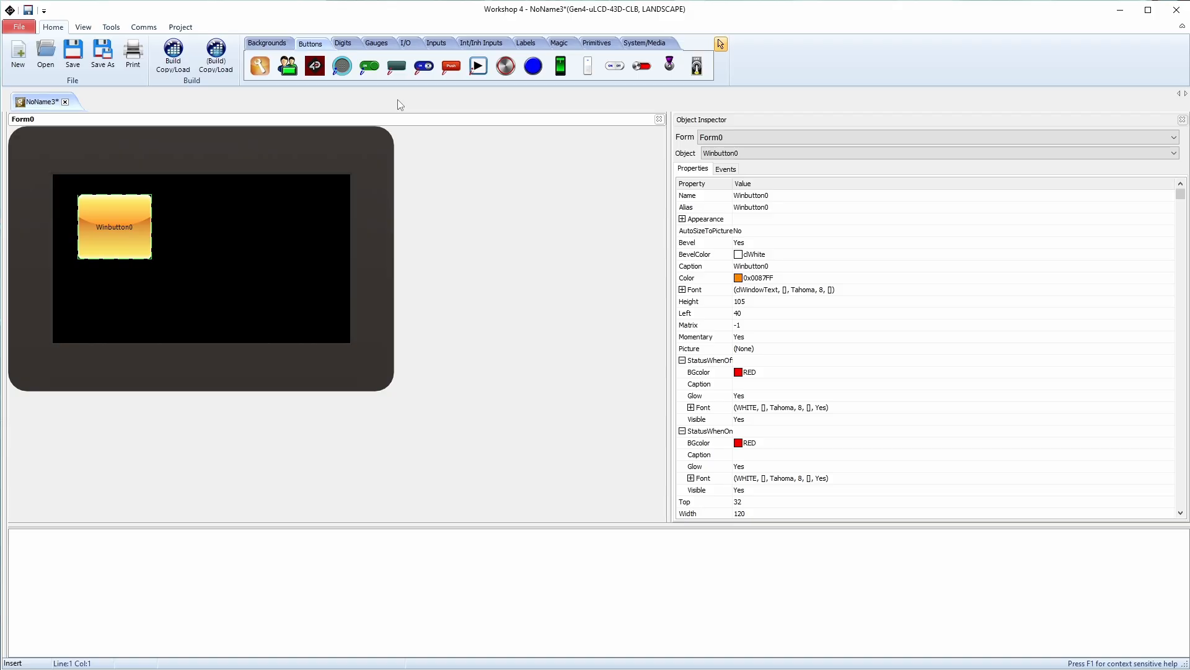
Place a round red Button01 on the form and review its Height, Width and Momentary values
left_click(506, 67)
left_click(209, 221)
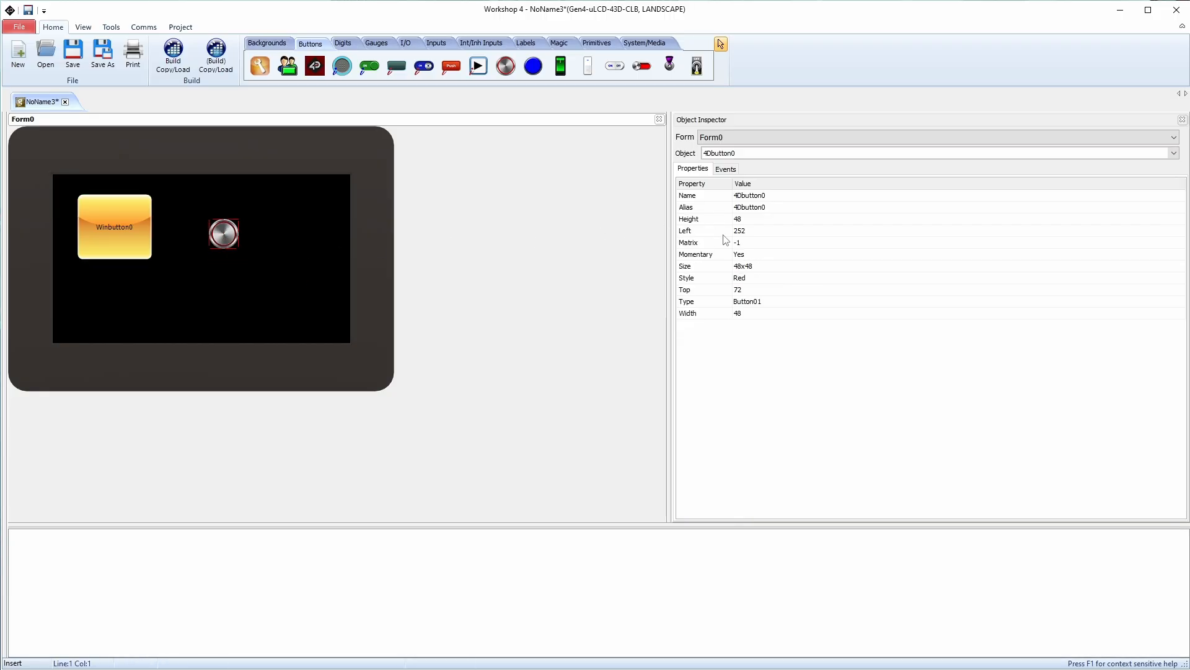
left_click(735, 196)
key("Down")
key("Down")
key("Down")
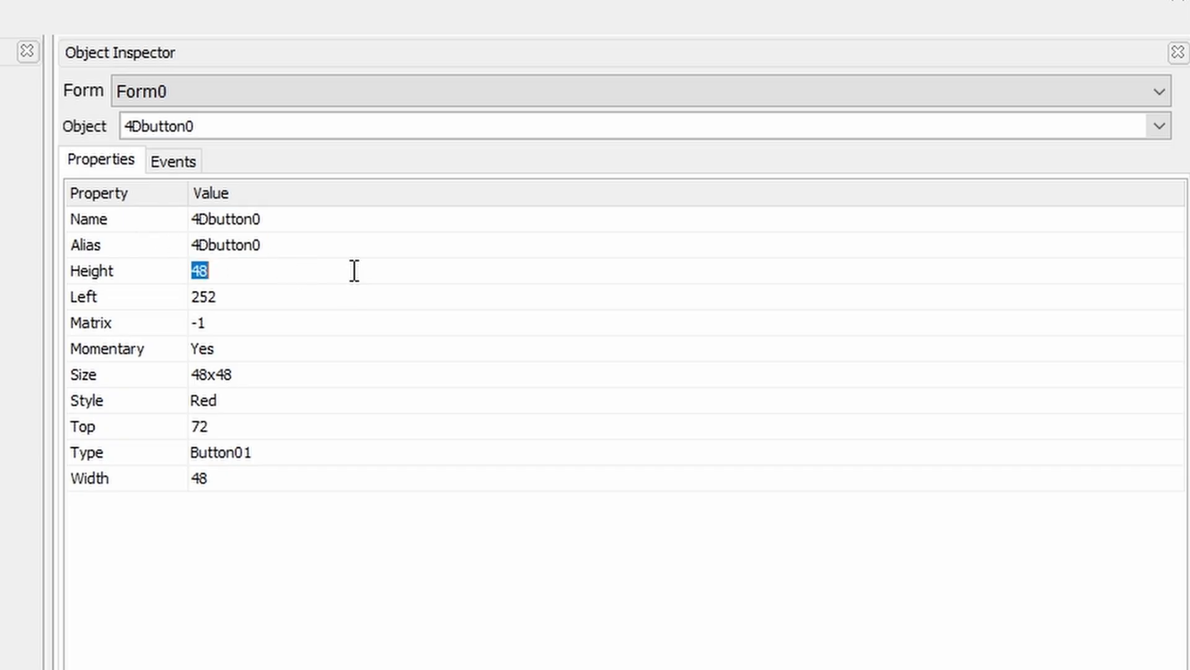
key("Down")
key("Down")
key("Down")
key("Down")
key("Down")
key("Down")
key("Down")
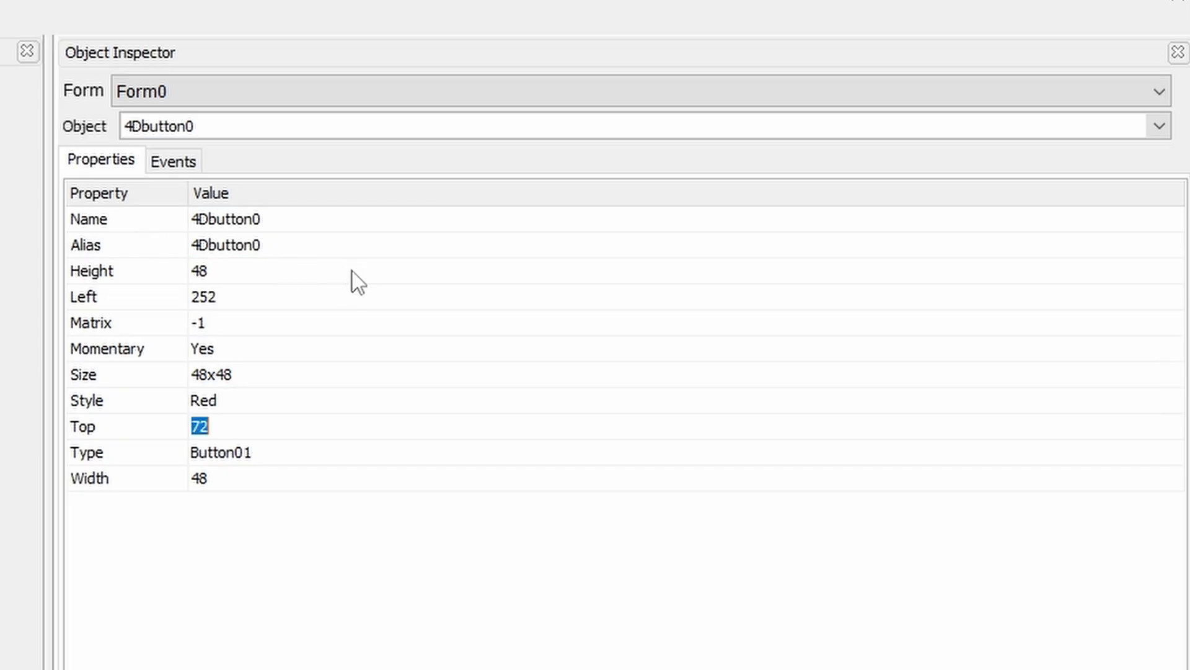
key("Up")
key("Up")
key("Up")
key("Up")
key("Up")
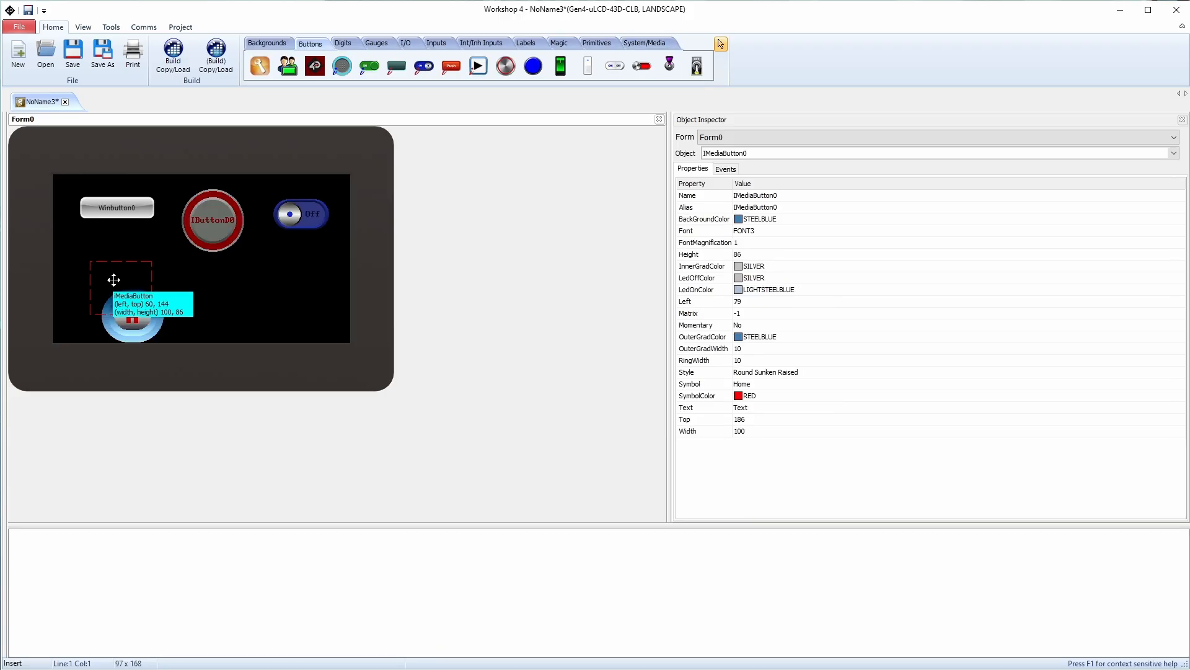
Move Winbutton0 down, then try a 4Dbutton, a rocker switch and a violet toggle on the form
left_click_drag(117, 208, 122, 227)
left_click(534, 67)
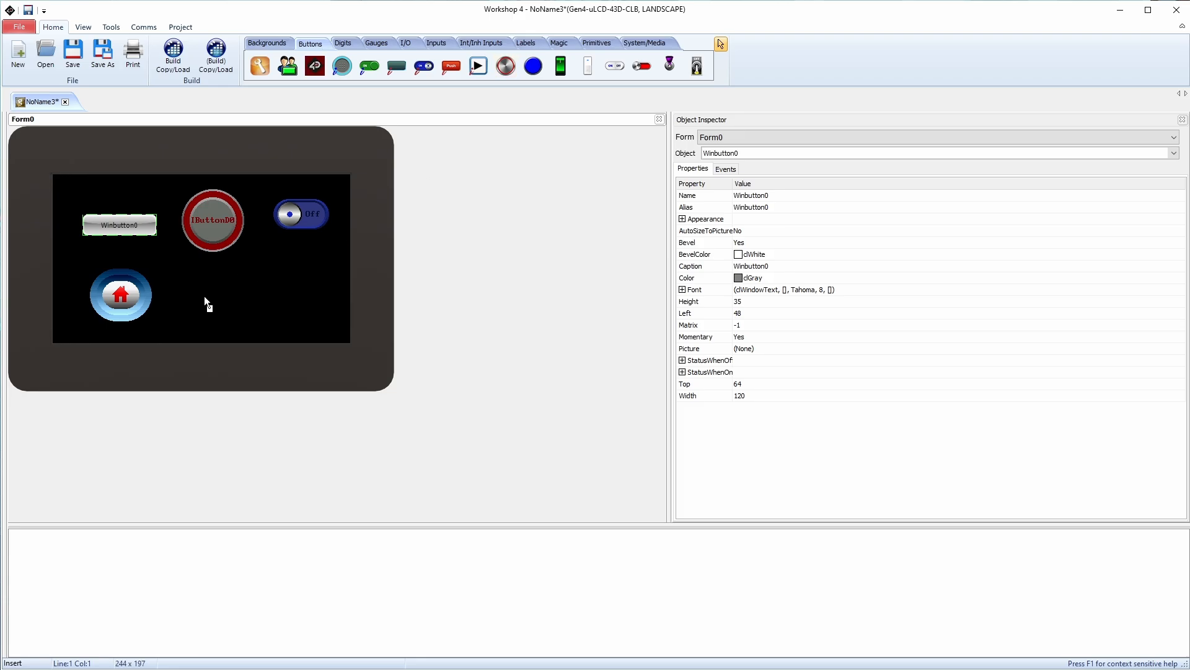
left_click(203, 296)
left_click_drag(214, 304, 213, 304)
left_click(315, 66)
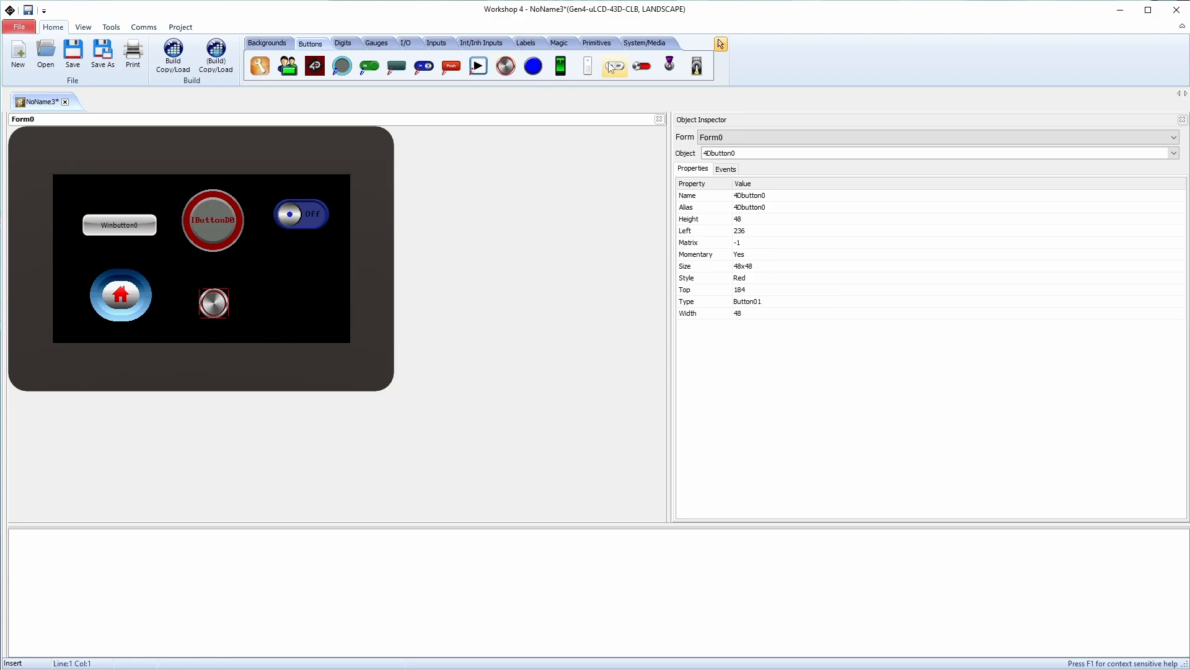
left_click(298, 307)
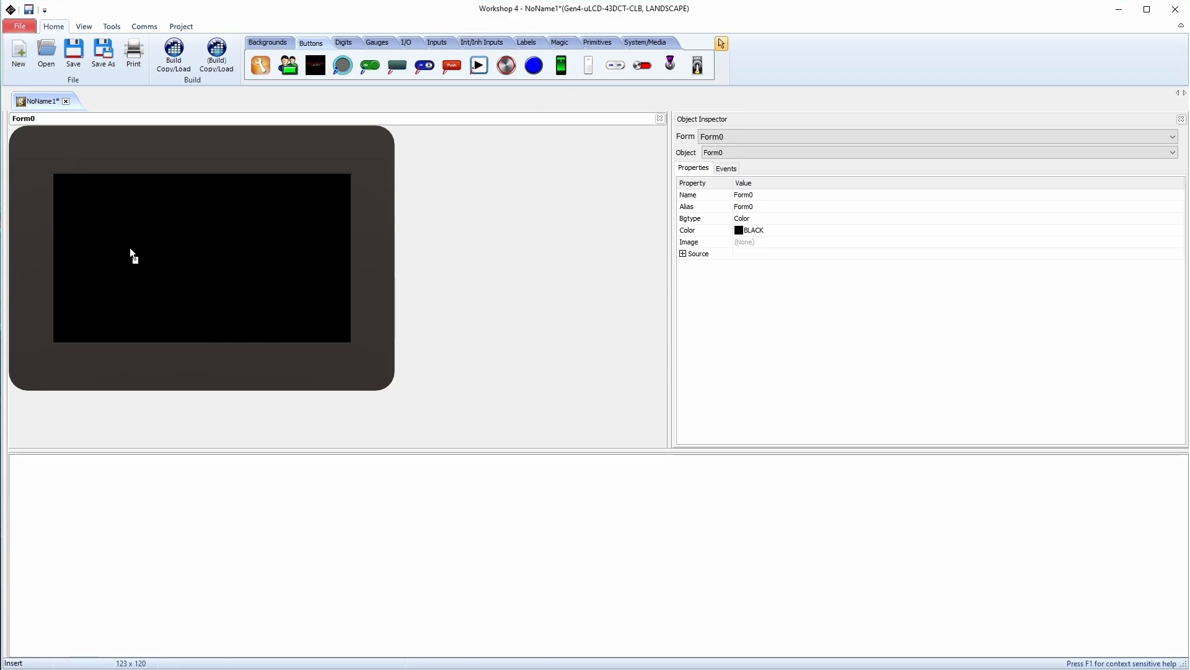
left_click(129, 248)
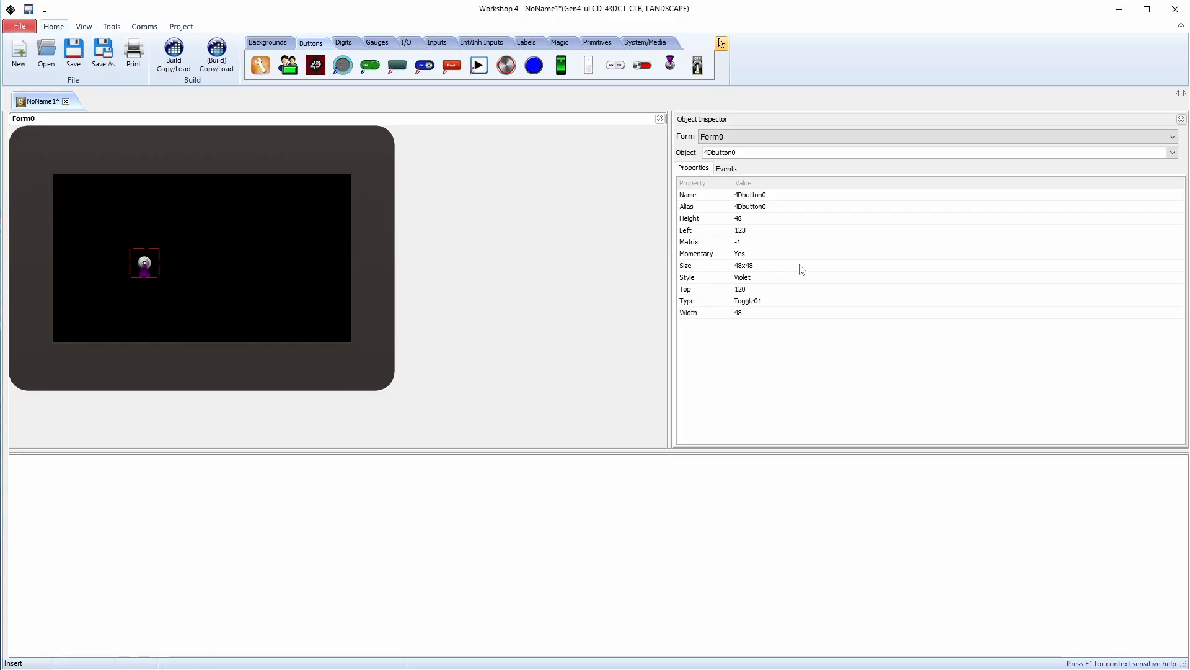
Add an ON toggle switch, a metallic Button01 and a blue round button, spreading them across the form
left_click(697, 69)
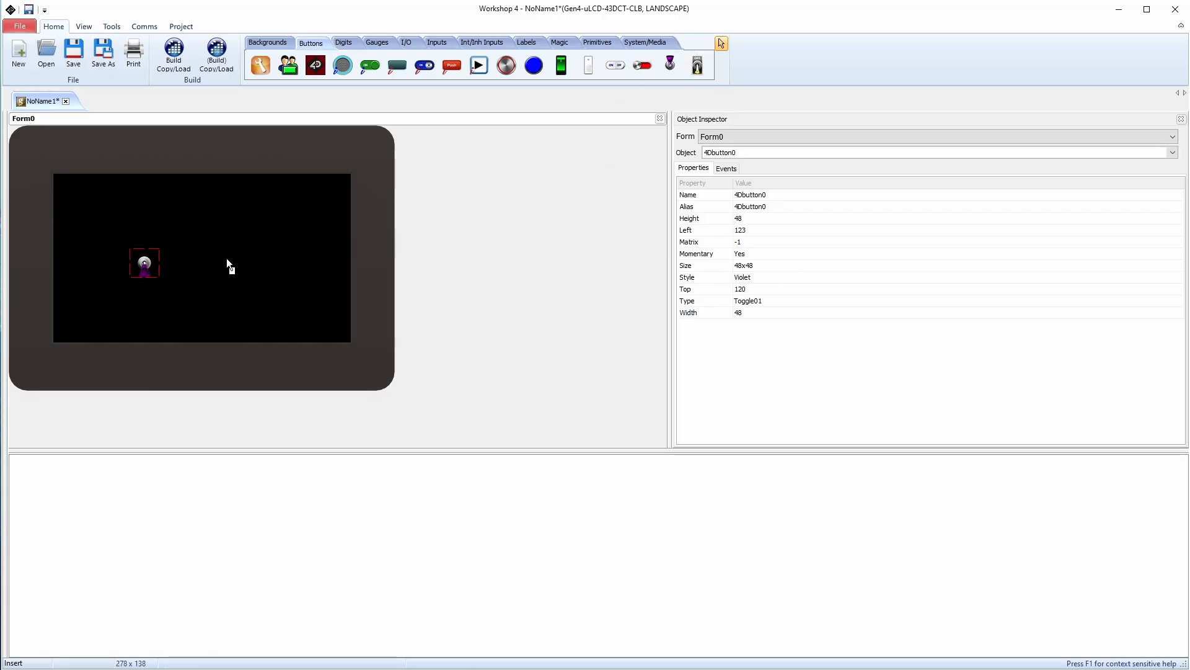
left_click(246, 233)
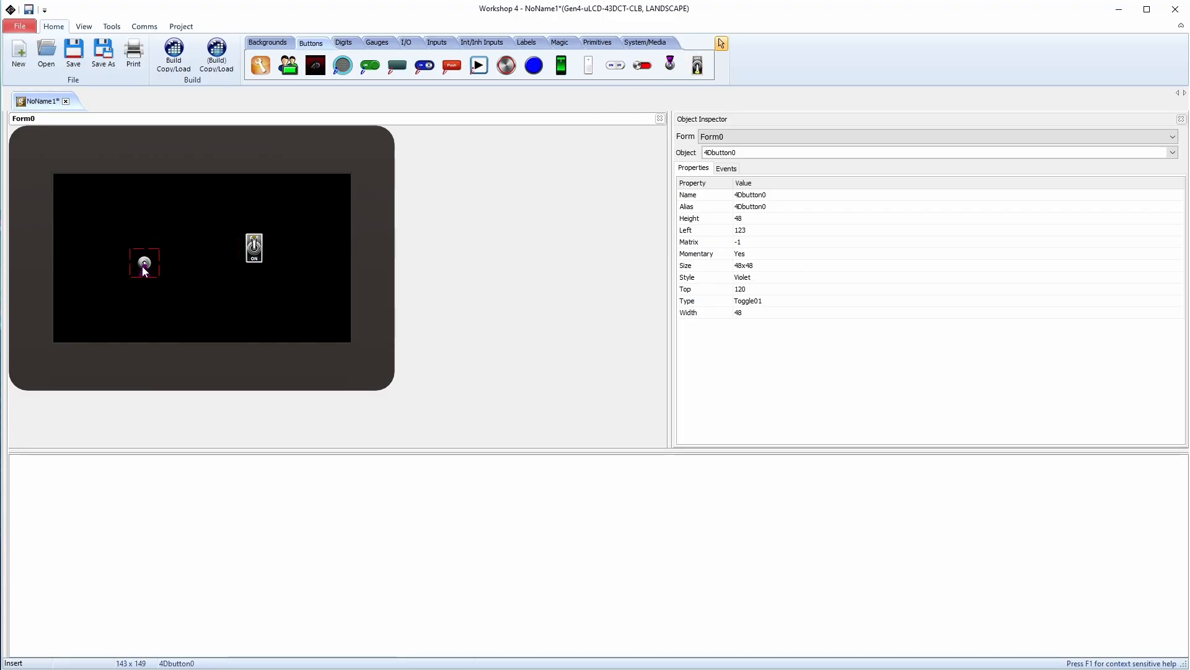
left_click_drag(142, 266, 164, 258)
left_click(507, 65)
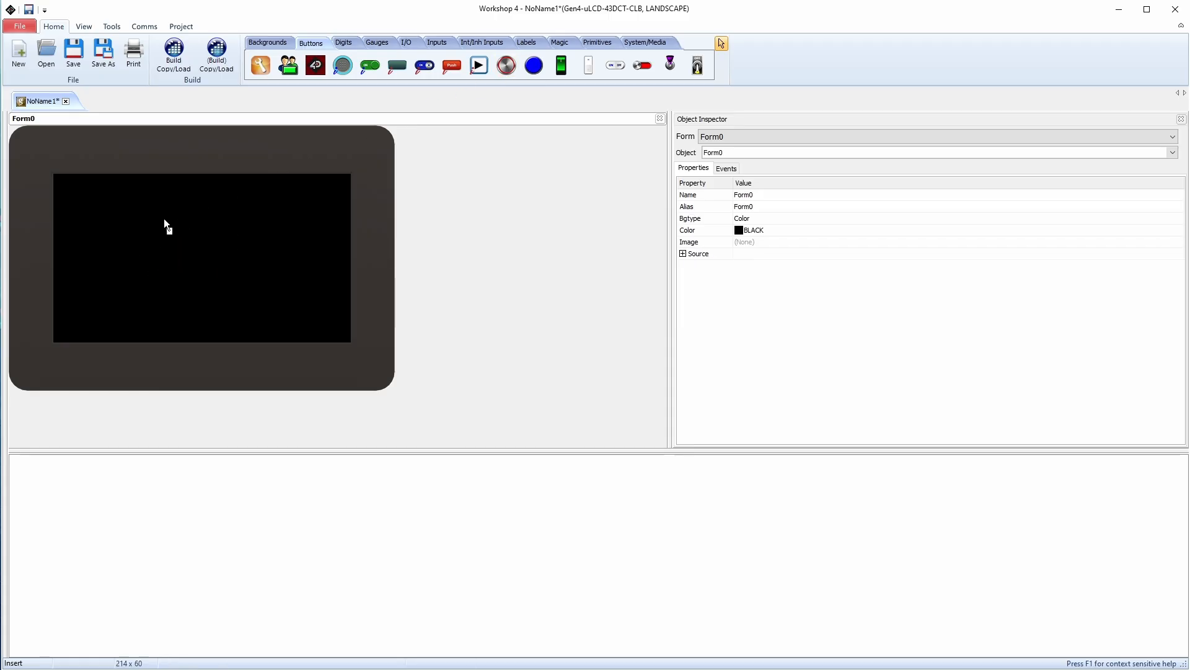
left_click(115, 246)
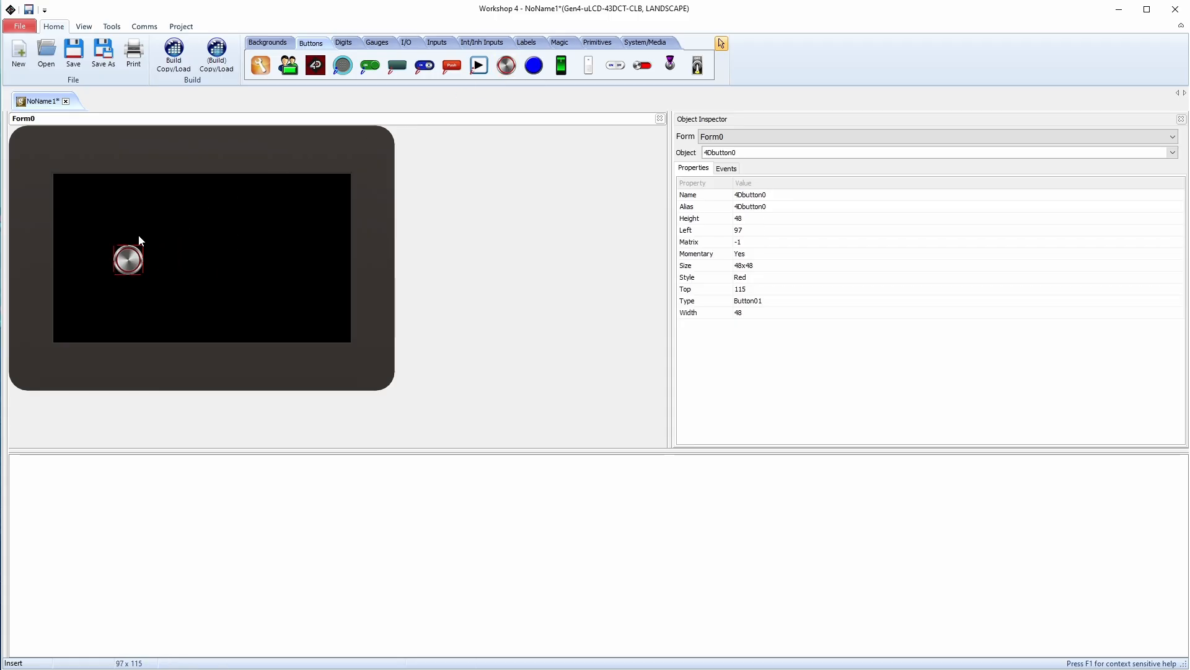
left_click(178, 239)
left_click_drag(195, 255, 272, 257)
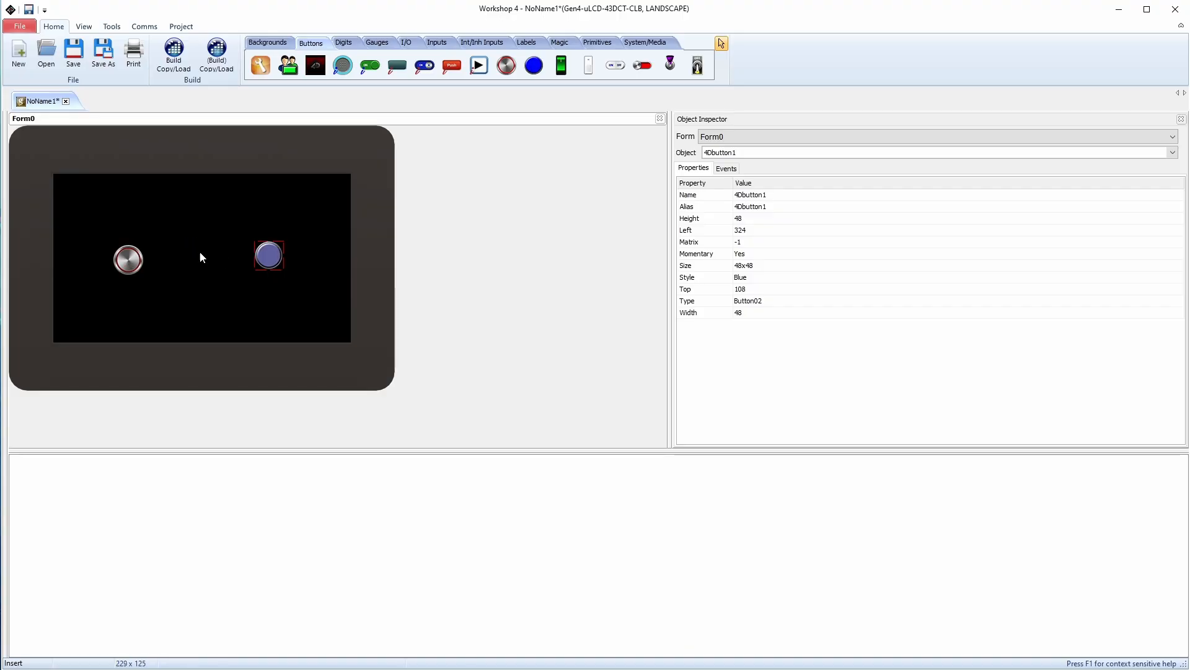
left_click(130, 260)
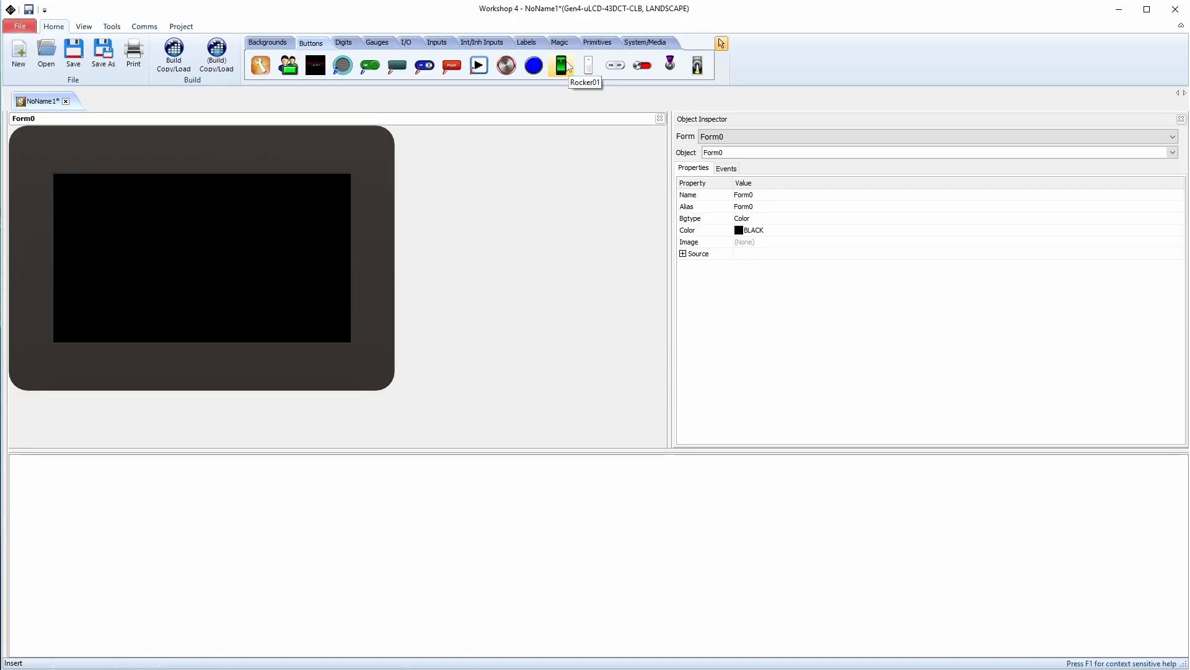
Place a green Rocker01, an aqua Rocker02 and a Rocker03 on/off switch on the form
left_click(561, 66)
left_click(138, 239)
left_click(588, 65)
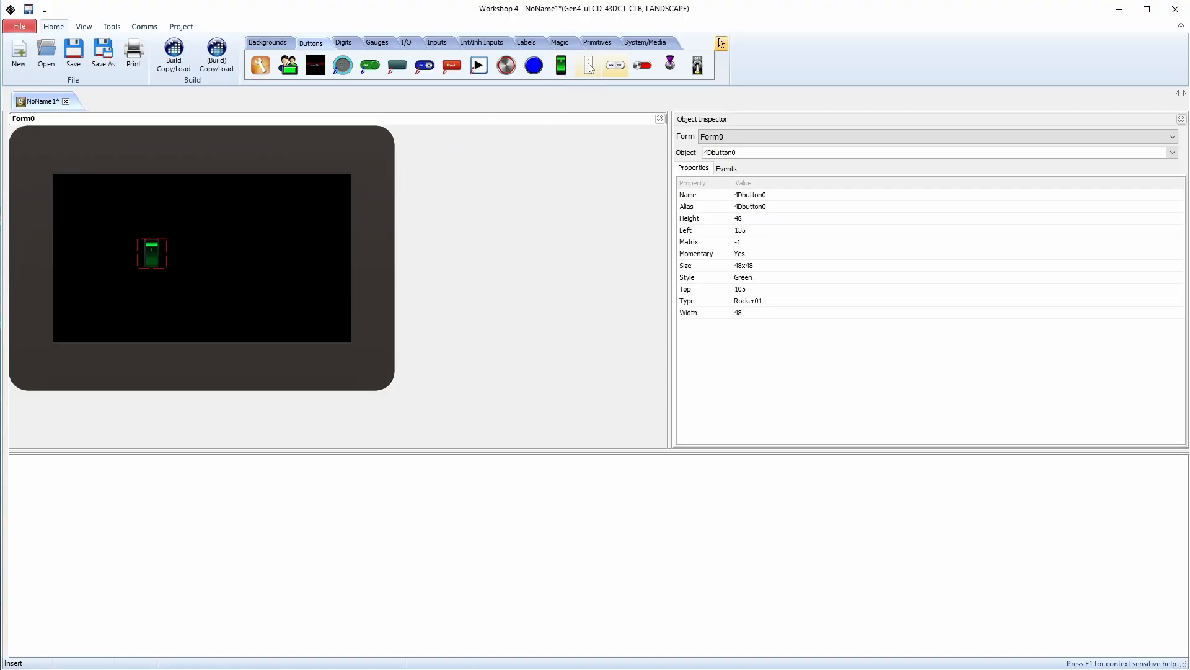
left_click(244, 227)
left_click(615, 65)
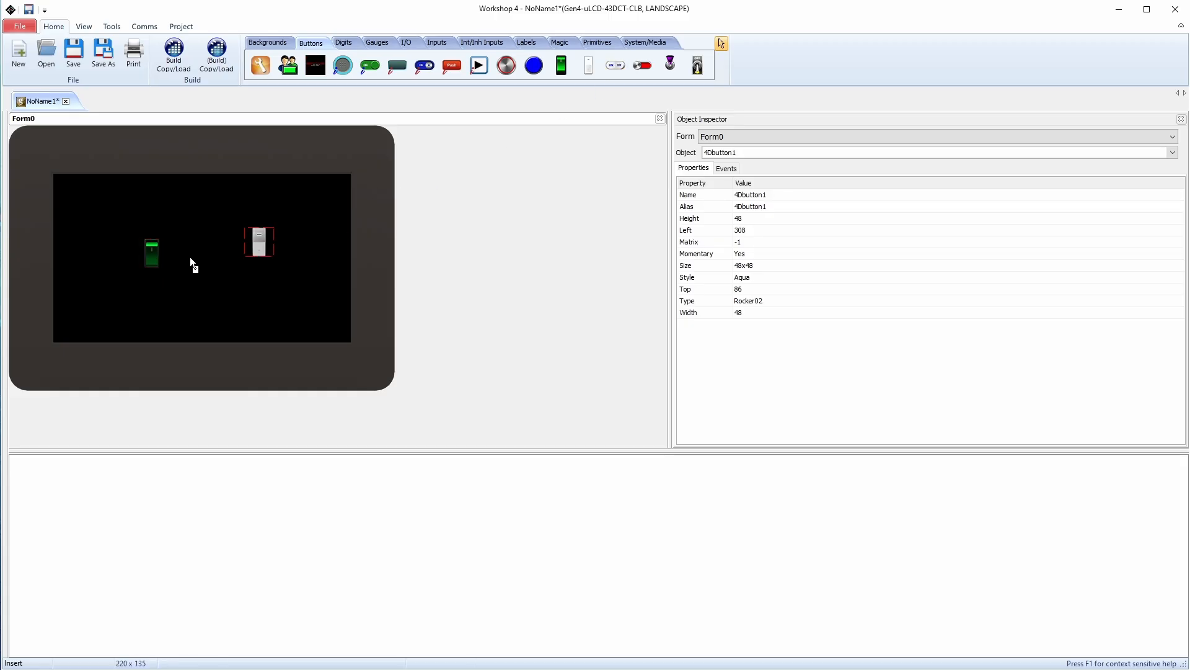
left_click(195, 262)
left_click(151, 250)
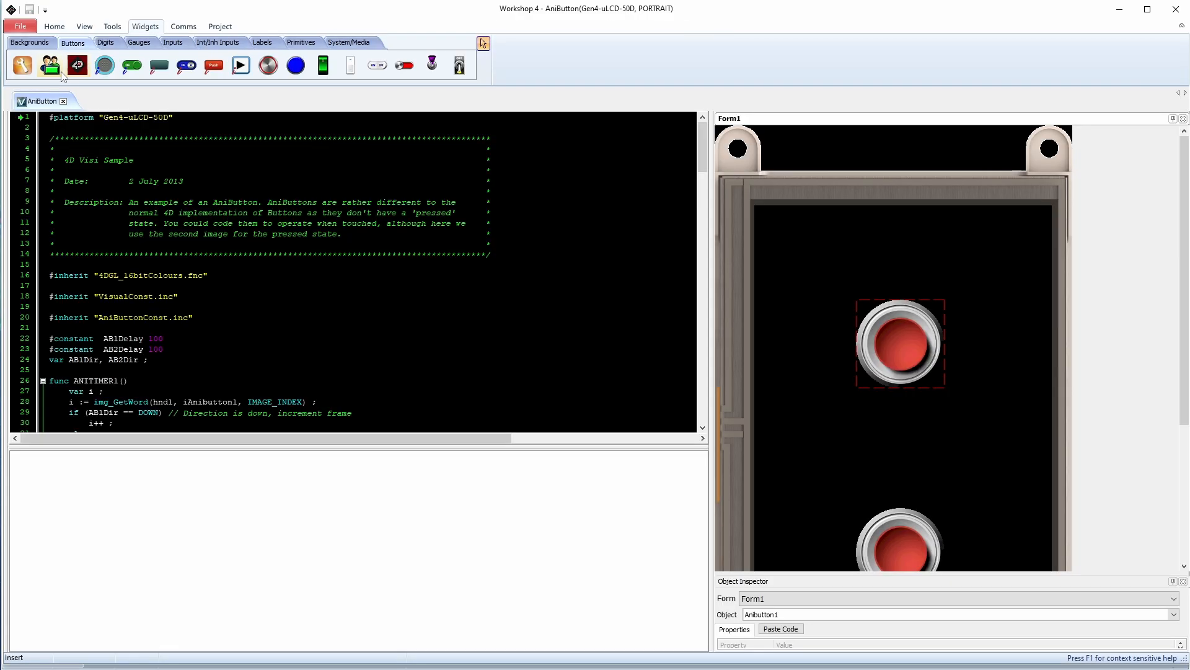
Add a home.png media button via the Image List, then move Winbutton0 to left 48, top 64
left_click(78, 65)
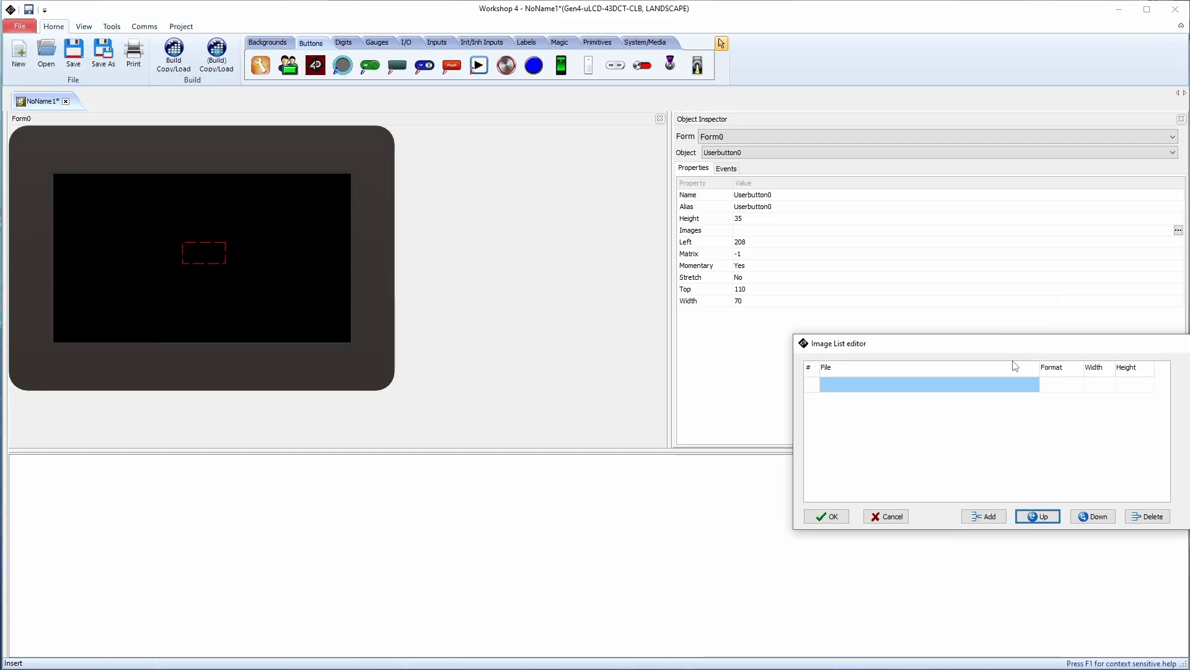
left_click_drag(1017, 343, 609, 286)
left_click(581, 455)
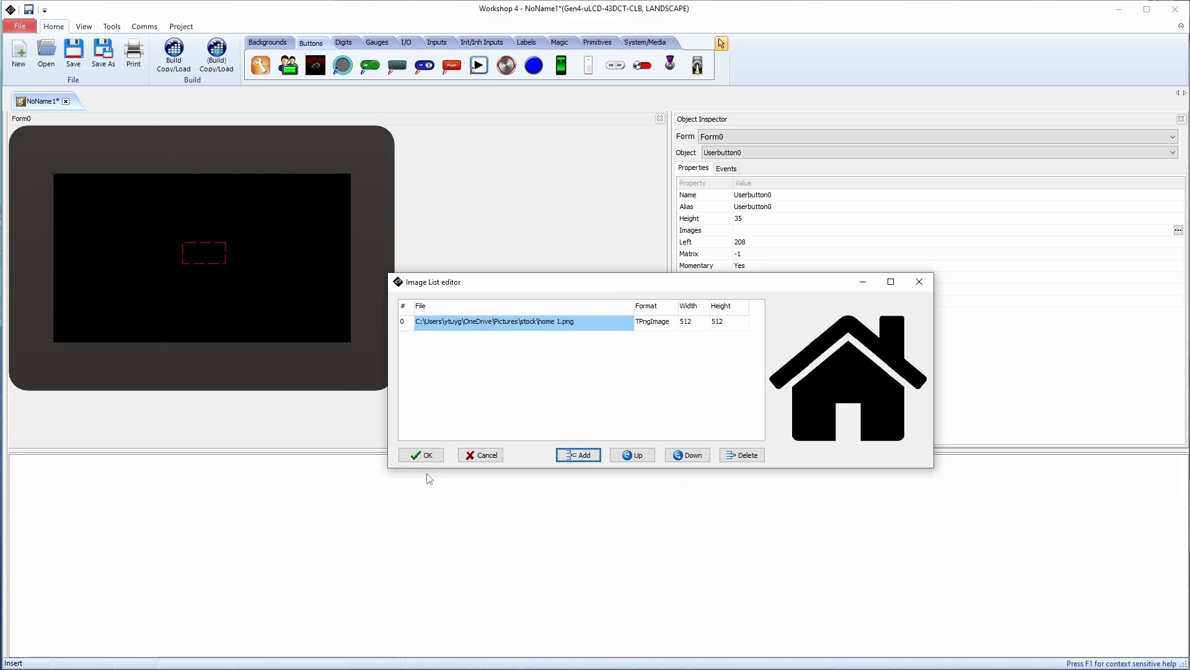
left_click(423, 455)
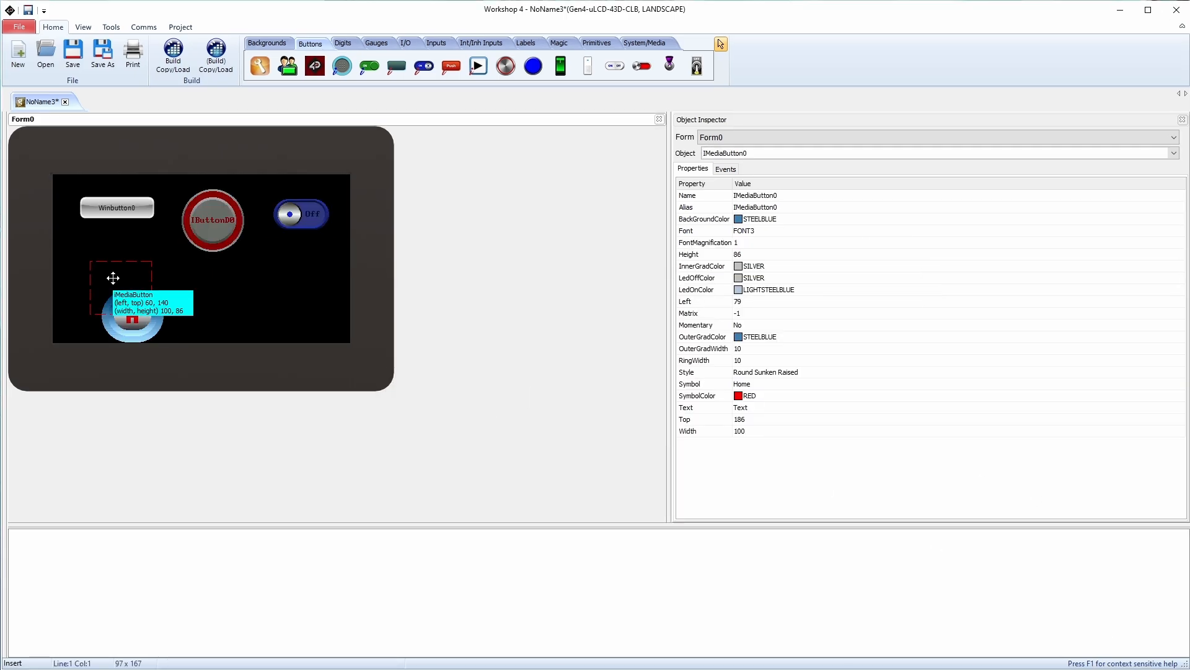
left_click_drag(113, 278, 113, 283)
left_click_drag(118, 209, 120, 226)
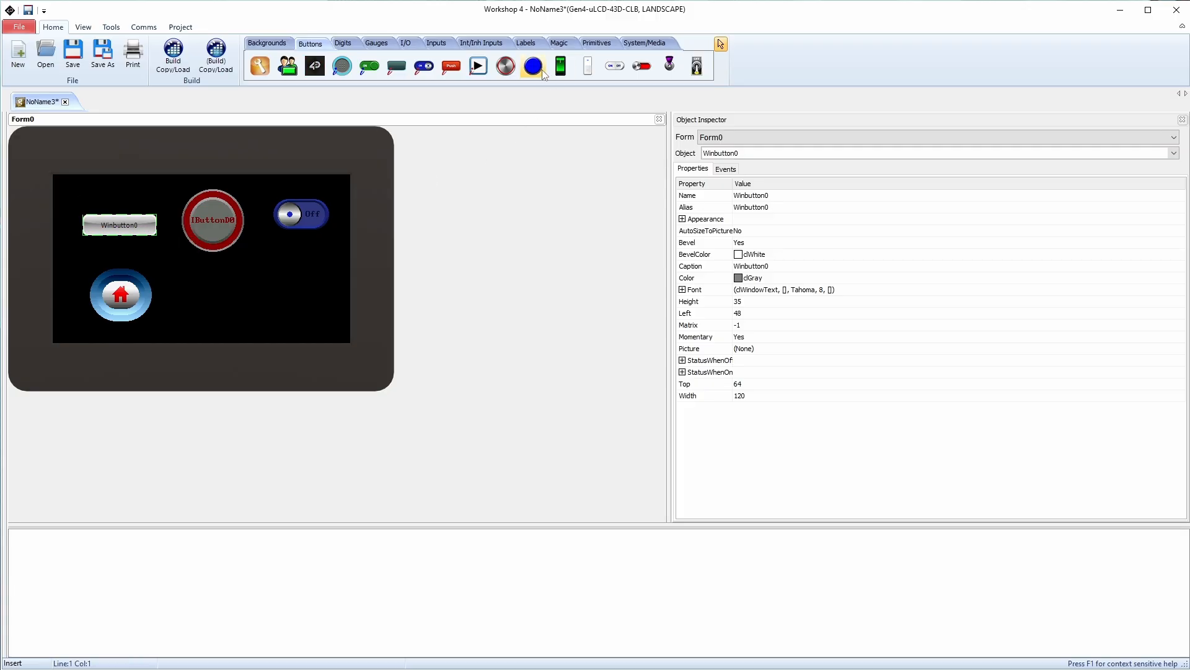
Place a 4D knob button and a rocker button side by side on the form
left_click(206, 296)
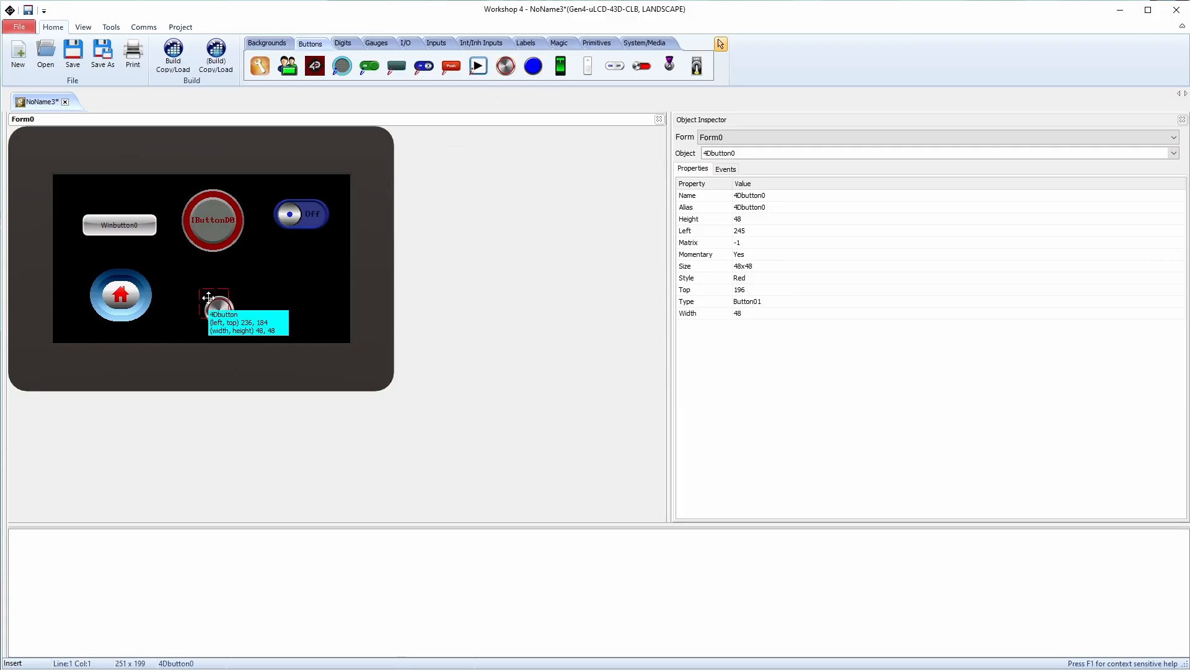
left_click(614, 66)
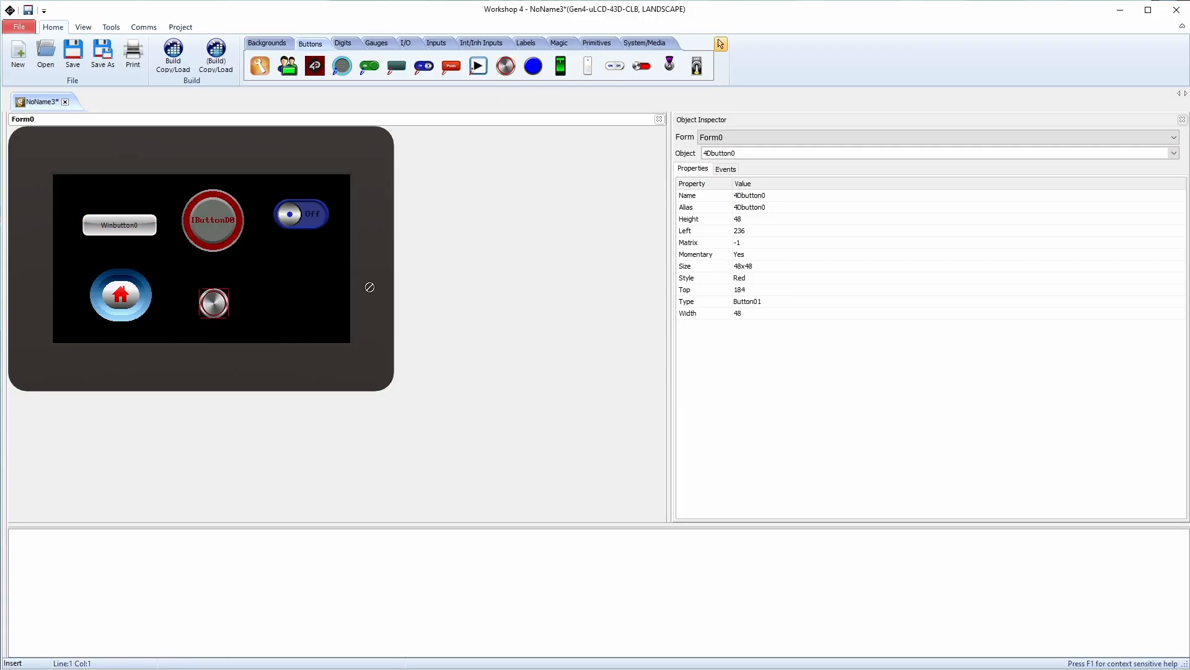
left_click(285, 296)
left_click_drag(300, 308, 304, 298)
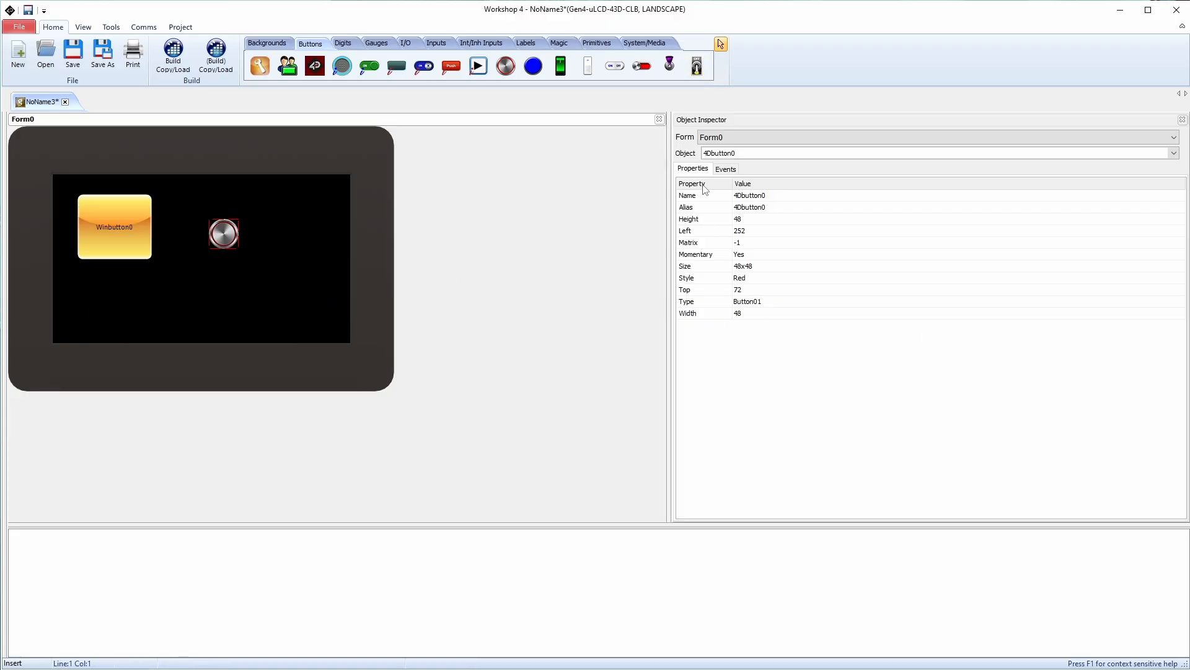
Review the knob's Left, Width and Momentary properties, delete it, and centre Winbutton0
left_click(707, 194)
key("Down")
key("Down")
key("Down")
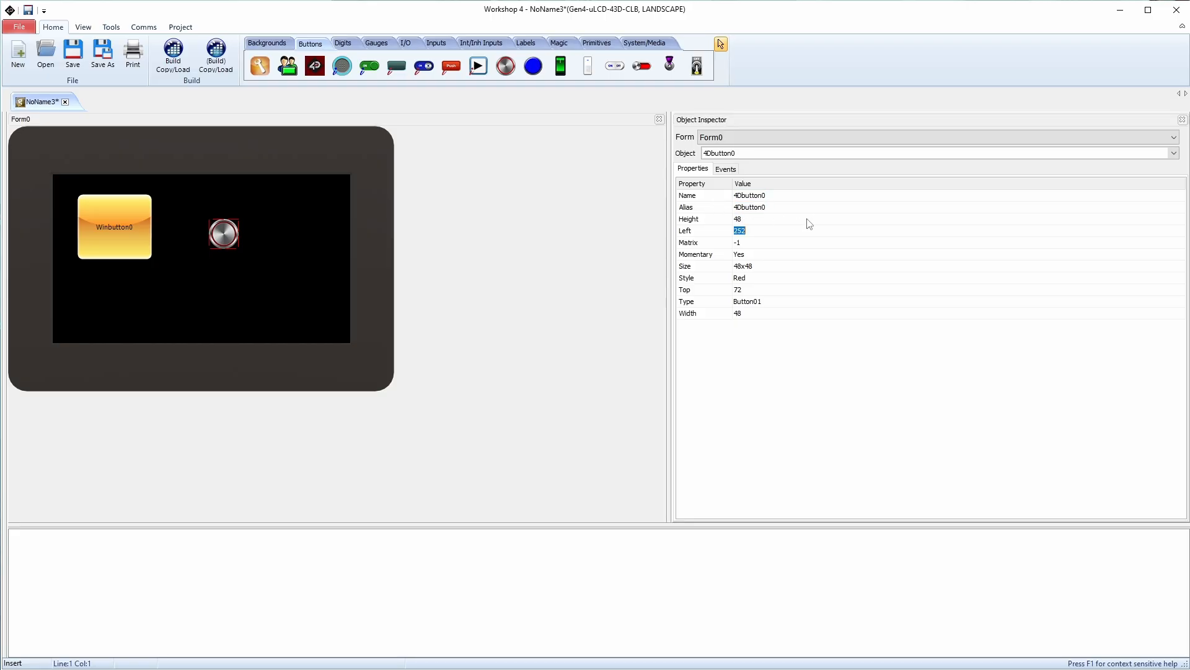
key("Down")
key("Down")
key("Down")
key("Down")
key("Down")
key("Down")
key("Down")
key("Up")
key("Up")
key("Up")
key("Up")
key("Up")
left_click(218, 240)
key("Delete")
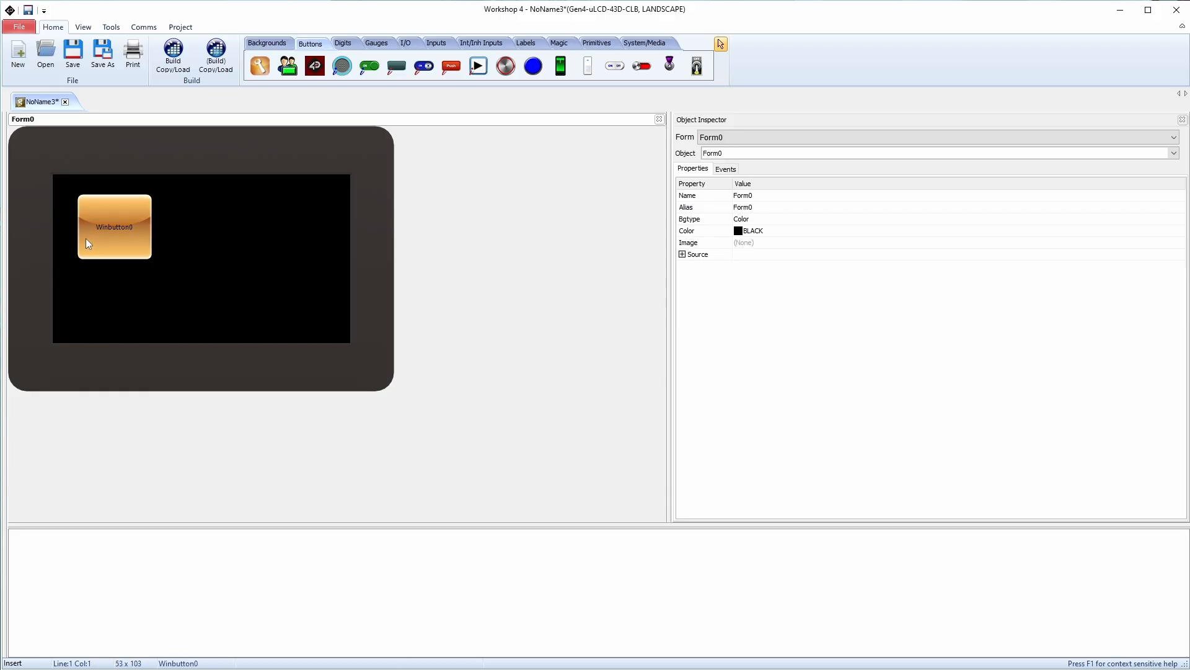
left_click_drag(85, 238, 173, 270)
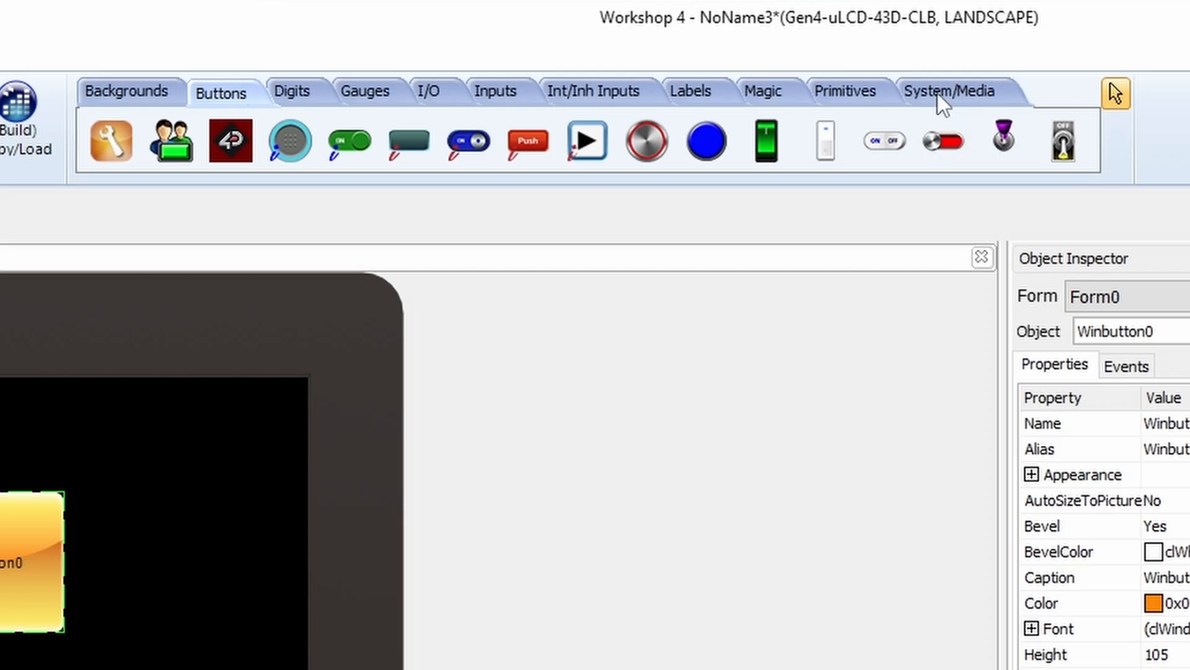
Add a new form, Form1, then reselect Form0's Winbutton0 in the Object Inspector
left_click(937, 93)
left_click(233, 142)
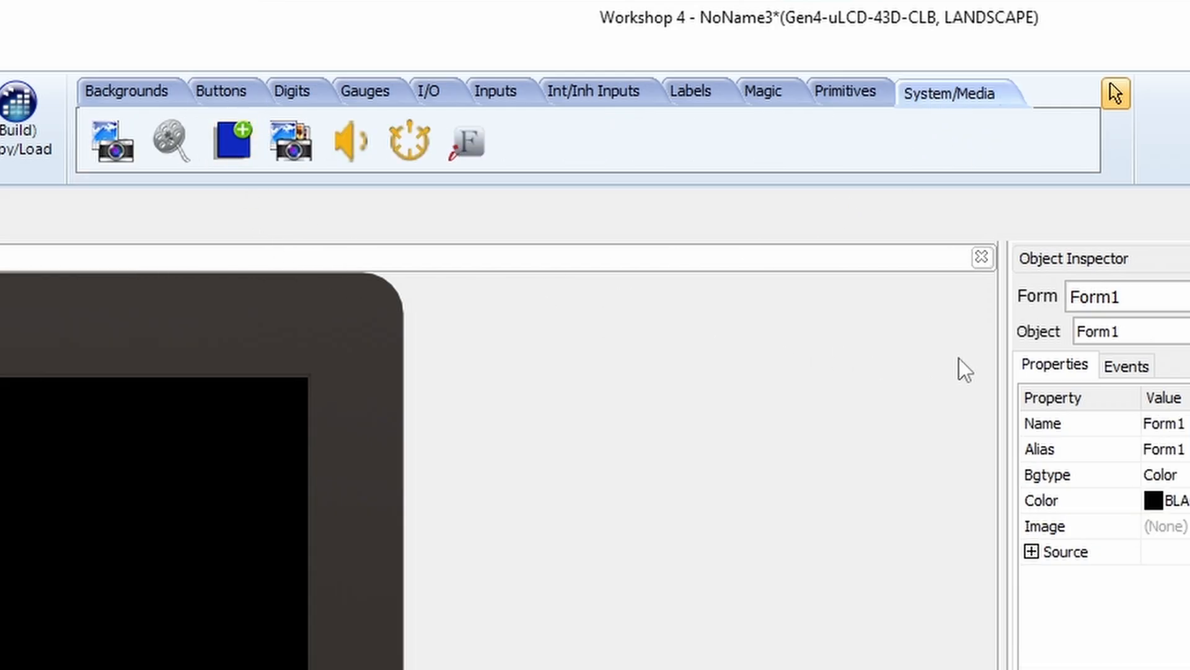
left_click(1098, 333)
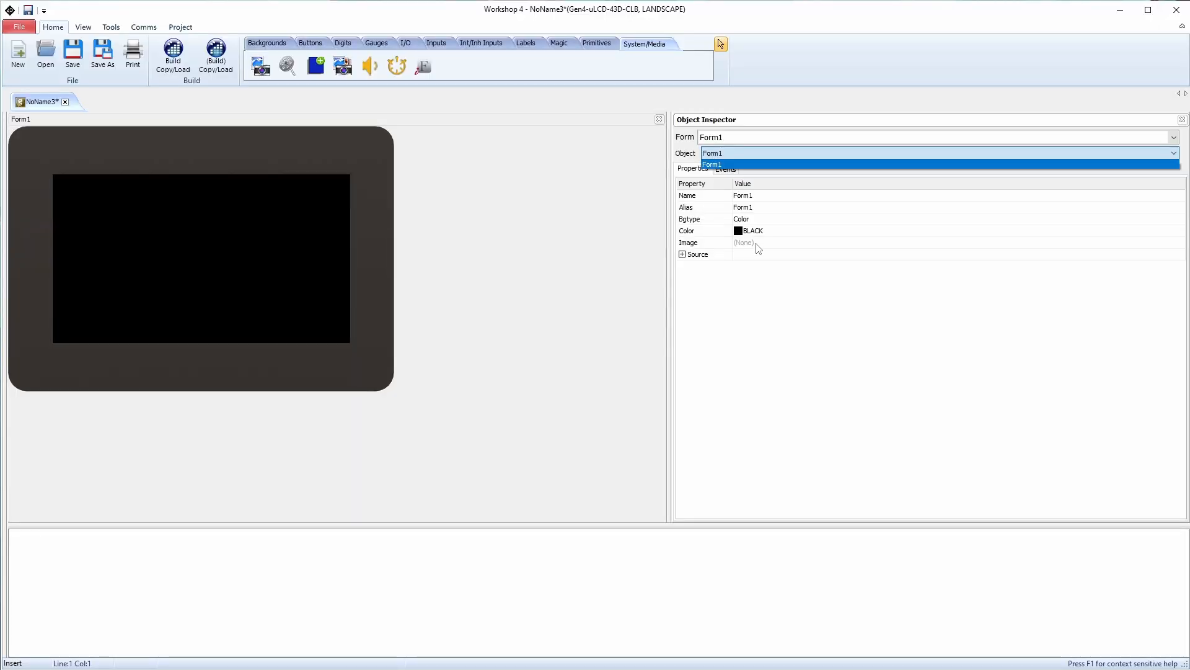
left_click(726, 163)
left_click(725, 137)
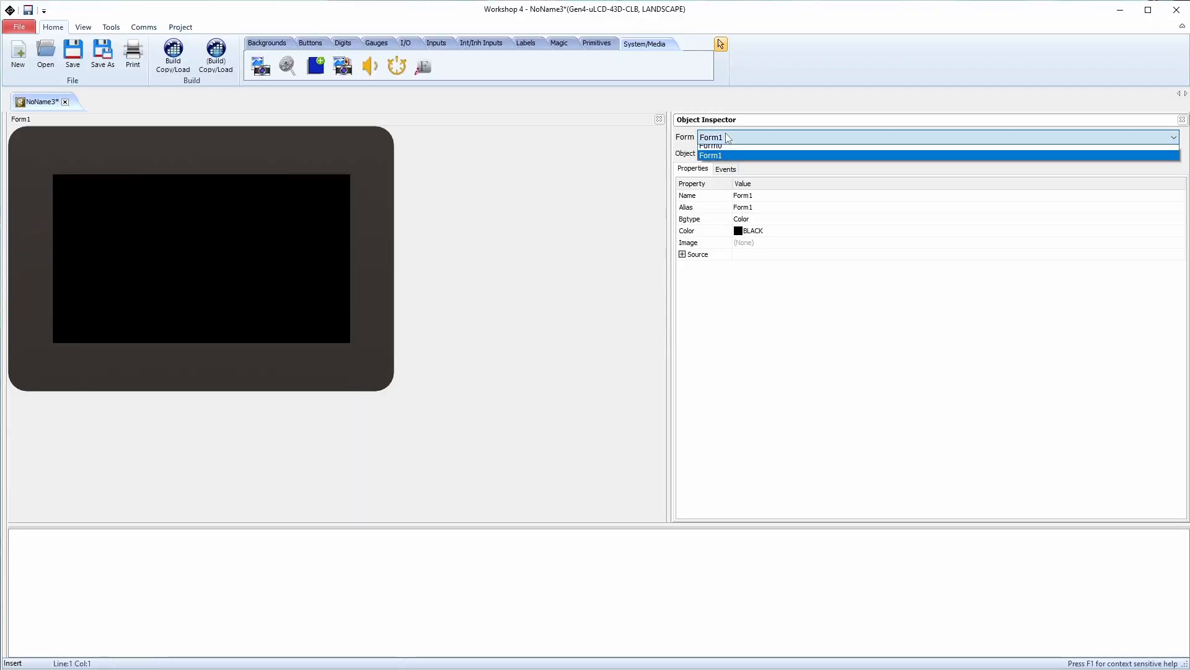
left_click(726, 151)
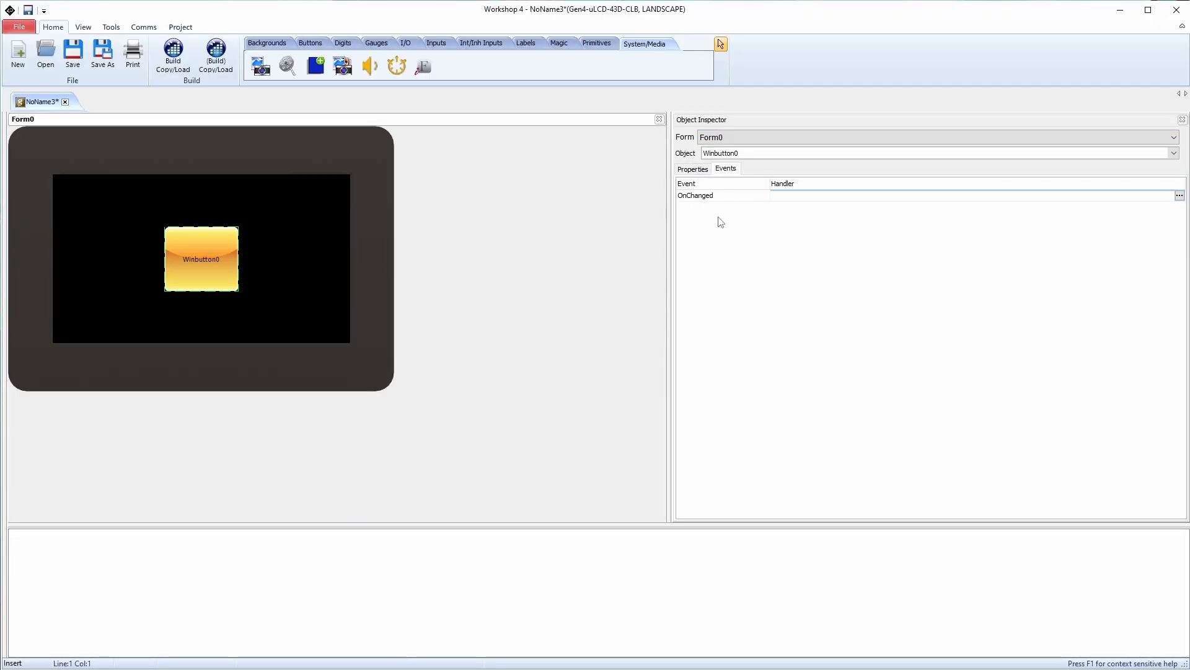
Set Winbutton0's OnChanged event handler to Form1Activate
left_click(1179, 196)
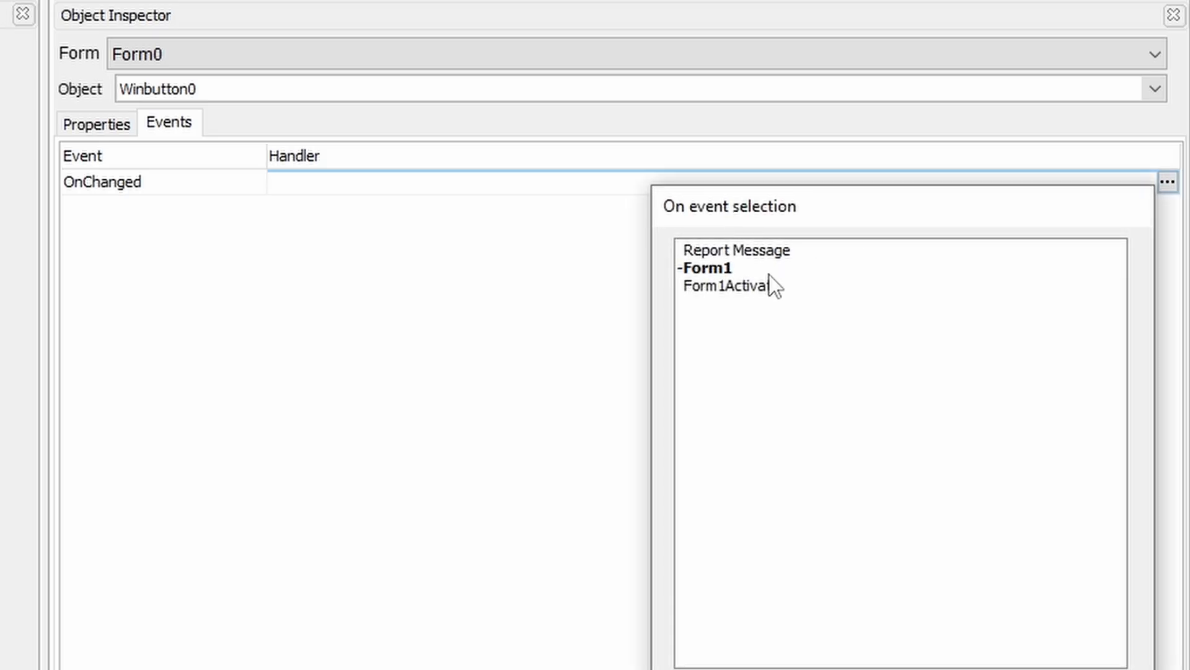
left_click(984, 244)
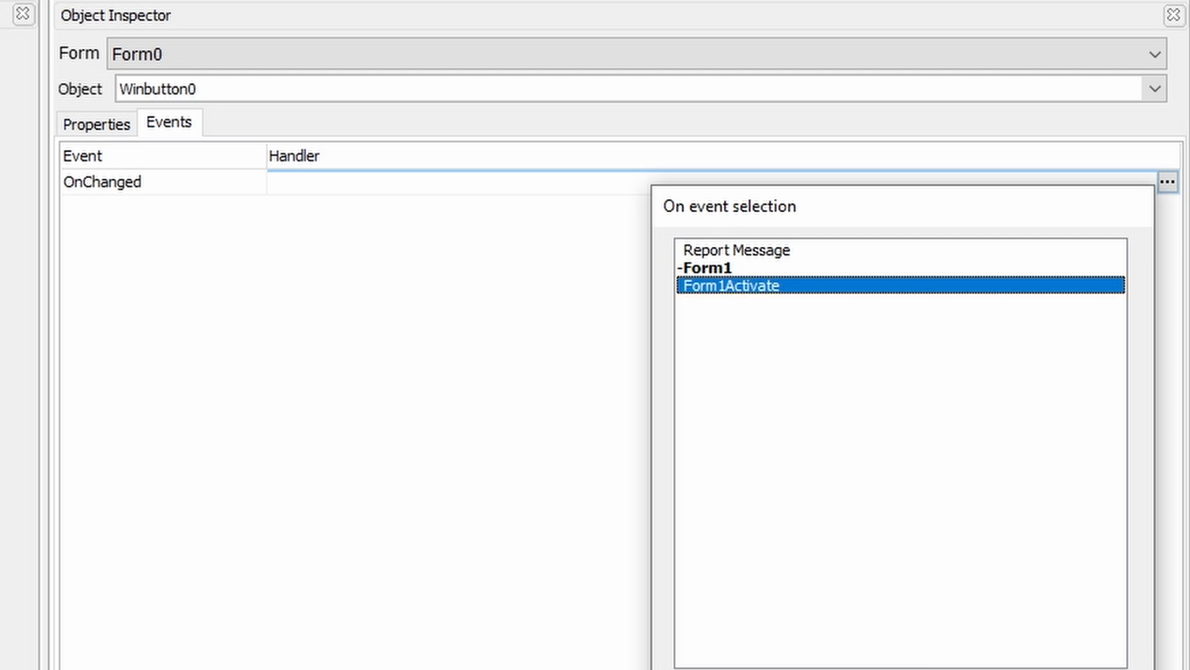
key("Return")
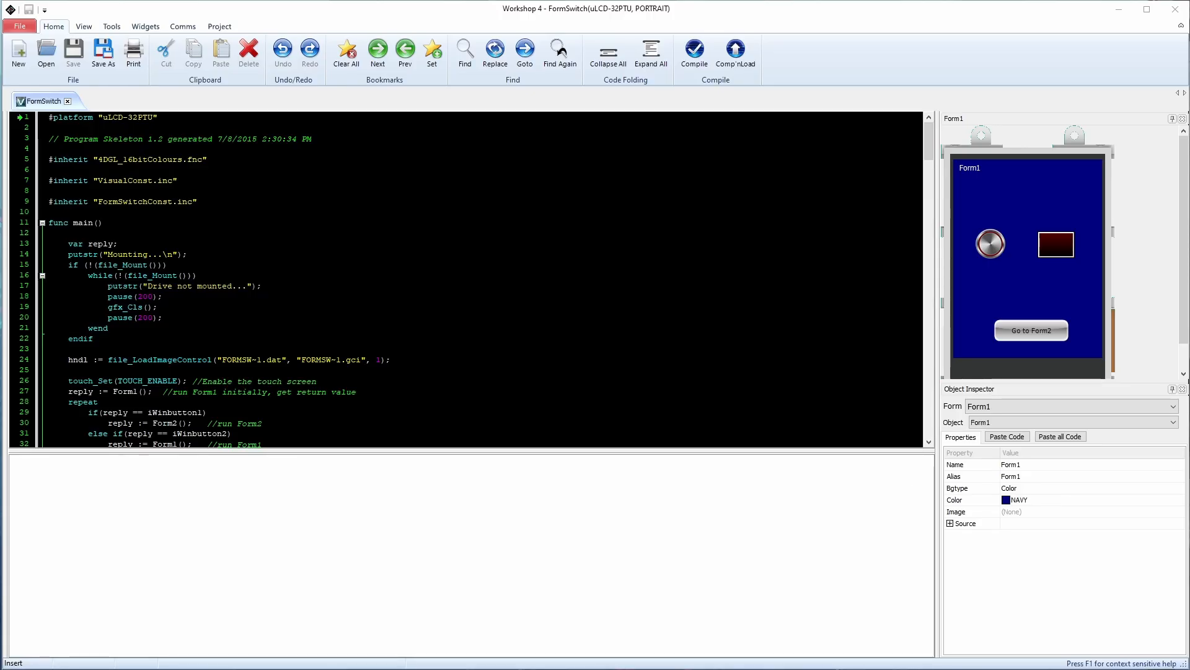
Scroll through the FormSwitch code, including the Form2 function with its CRIMSON background
scroll(465, 279, "down", 10)
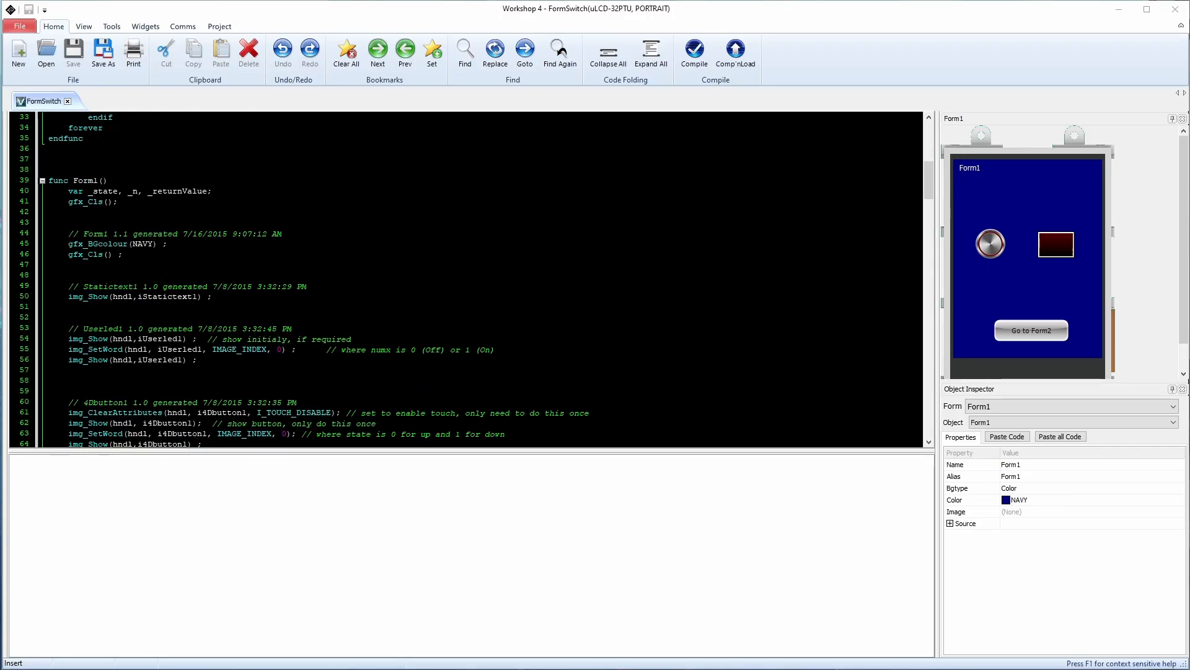
scroll(465, 279, "down", 15)
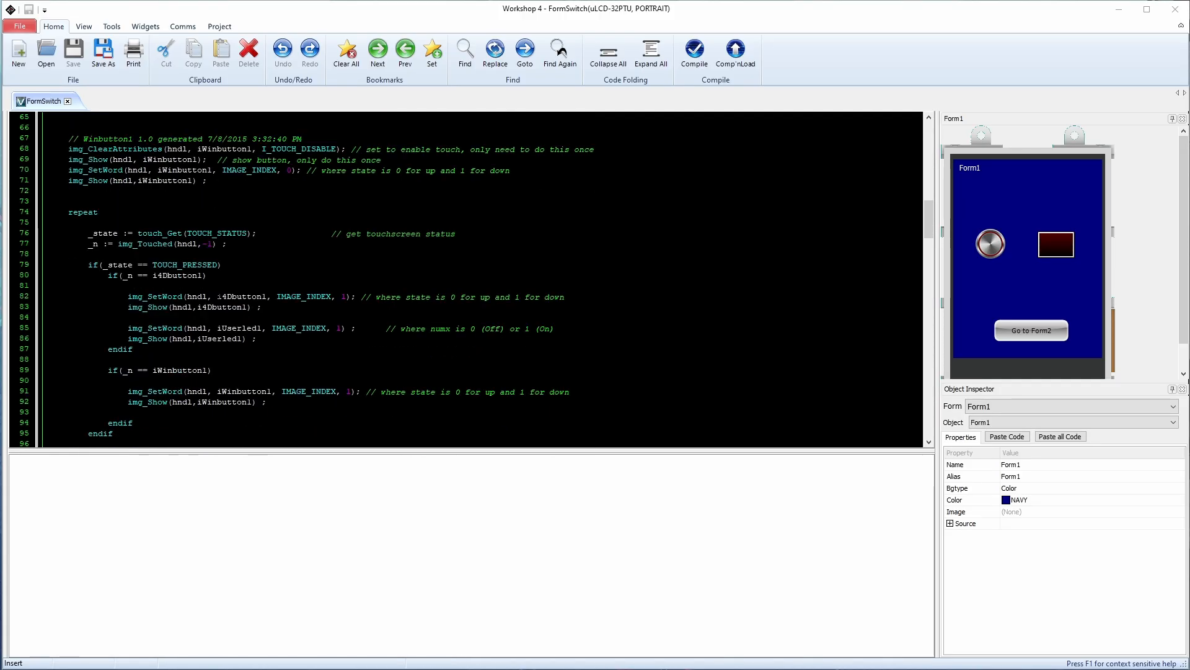
scroll(465, 279, "down", 8)
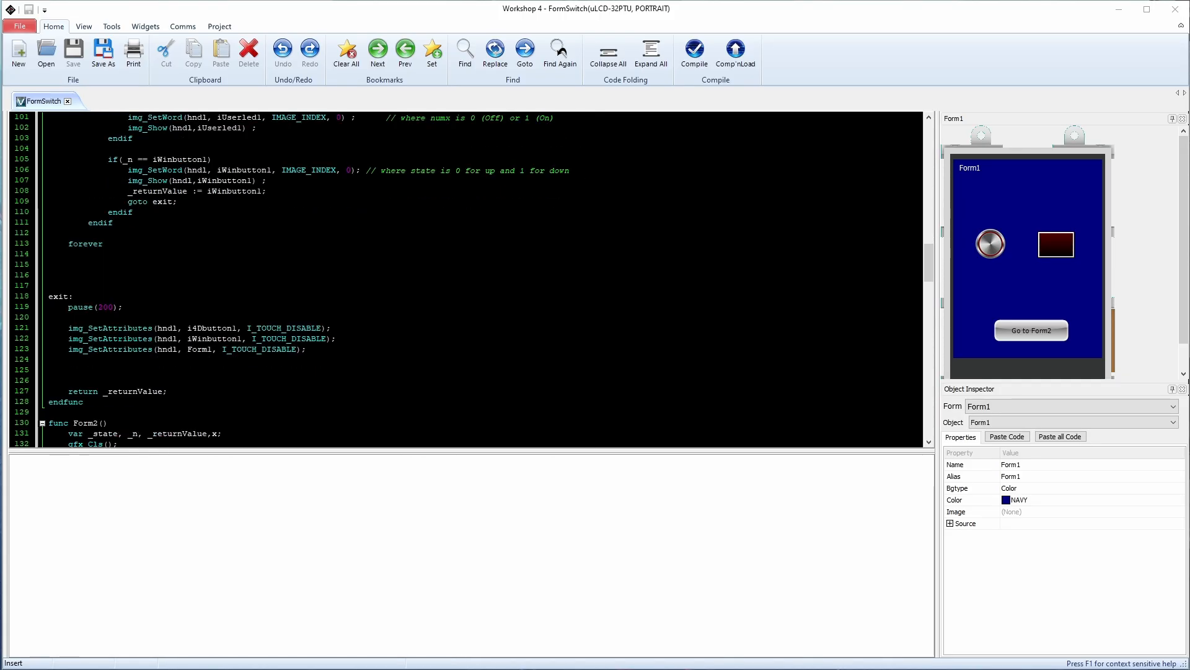
scroll(465, 279, "down", 7)
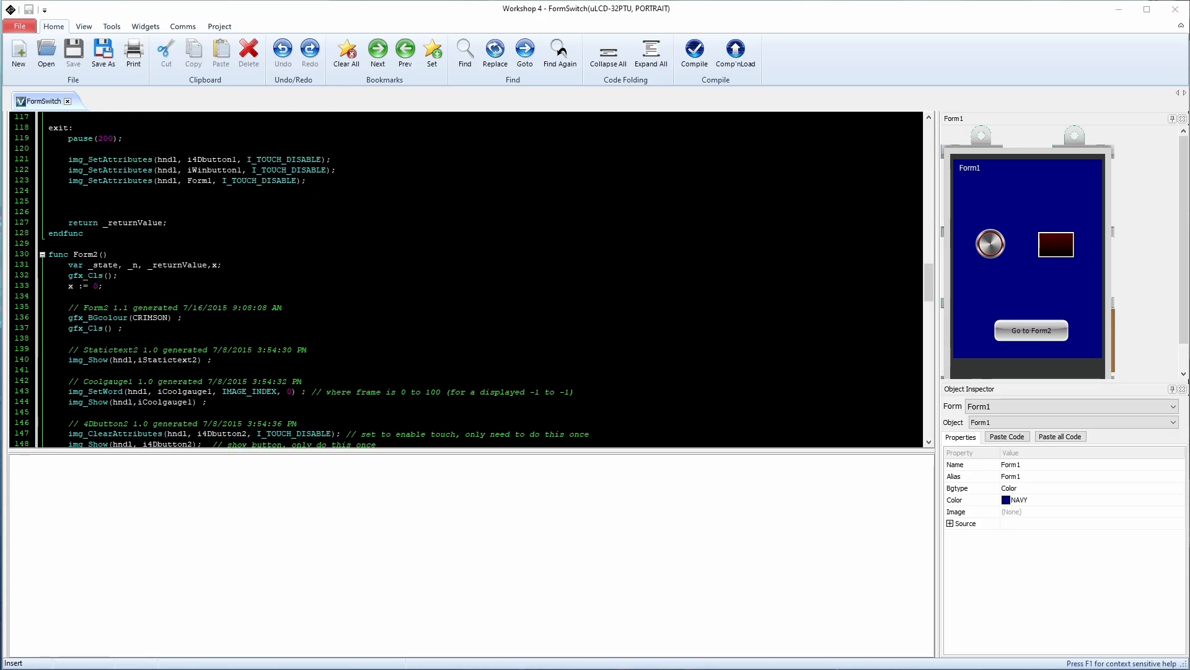
scroll(465, 279, "up", 4)
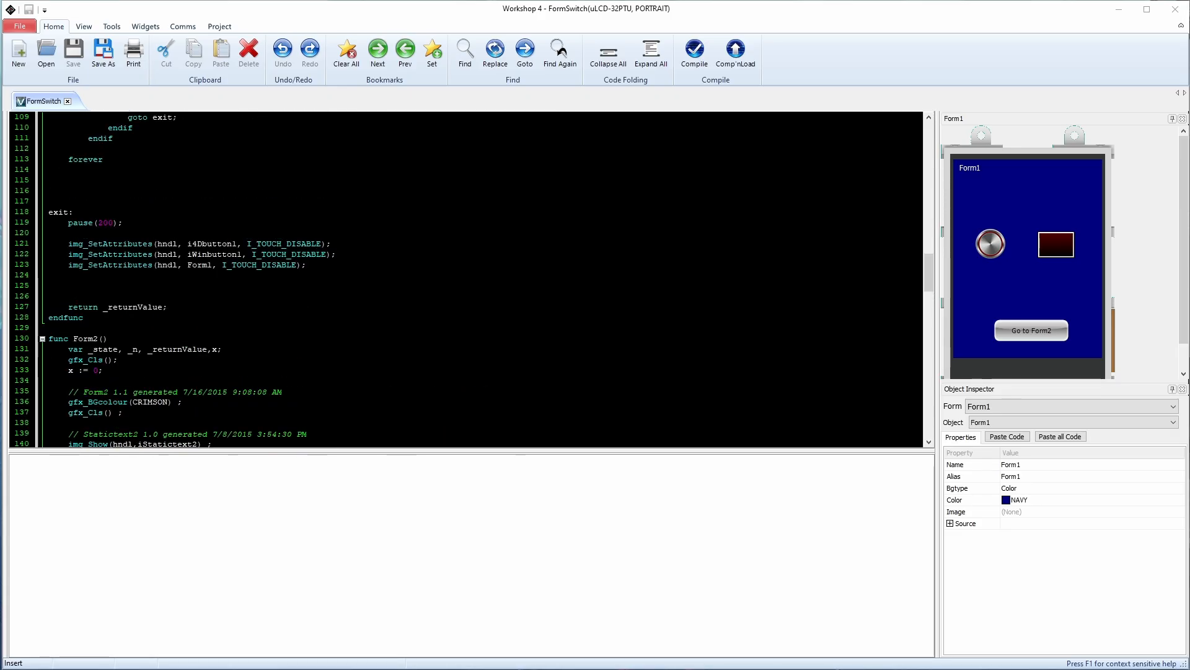
scroll(465, 279, "down", 3)
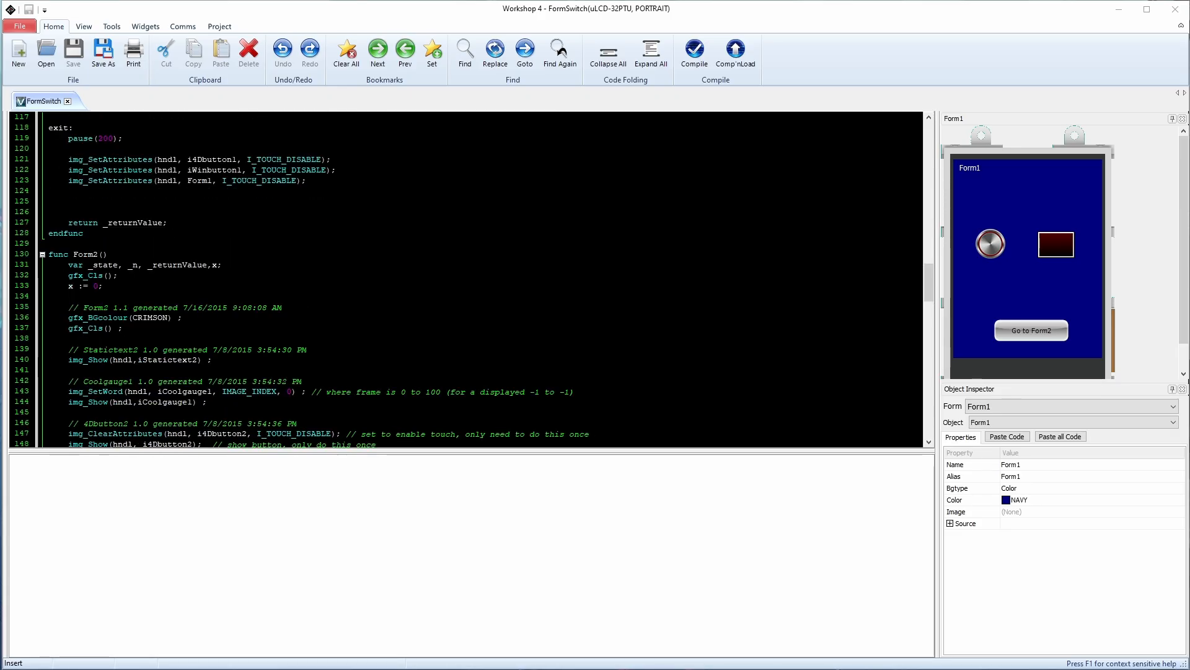
Display the sample's red Form2, then switch back to the blue Form1
left_click(1023, 406)
left_click(1018, 427)
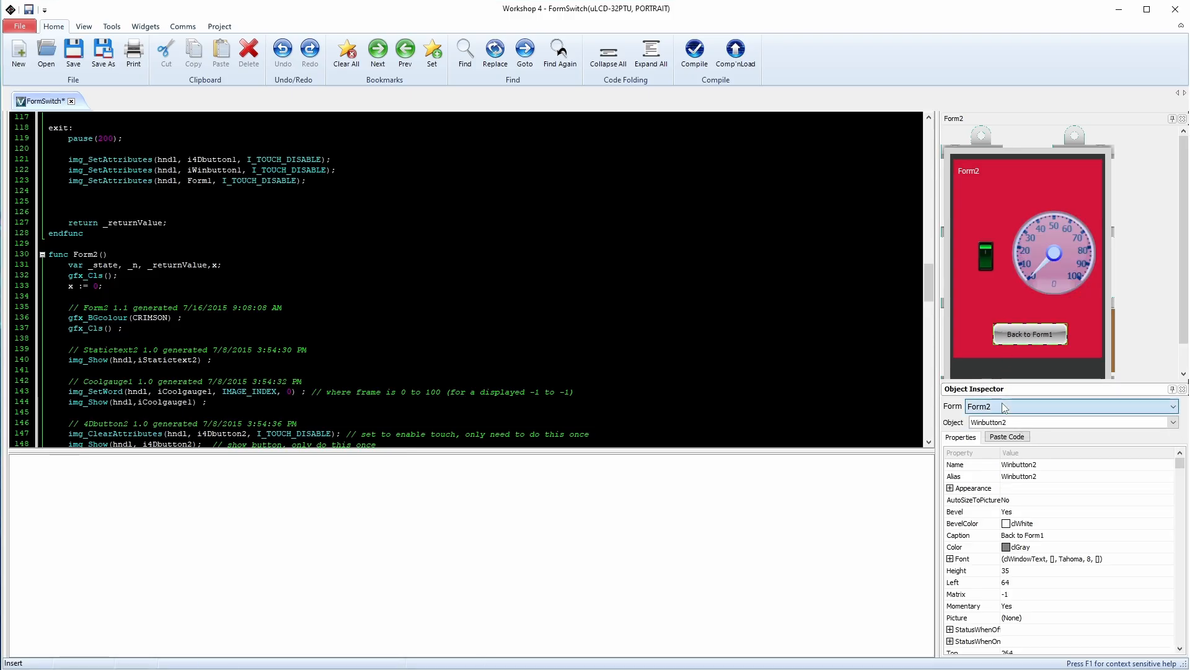
left_click(1005, 407)
left_click(999, 417)
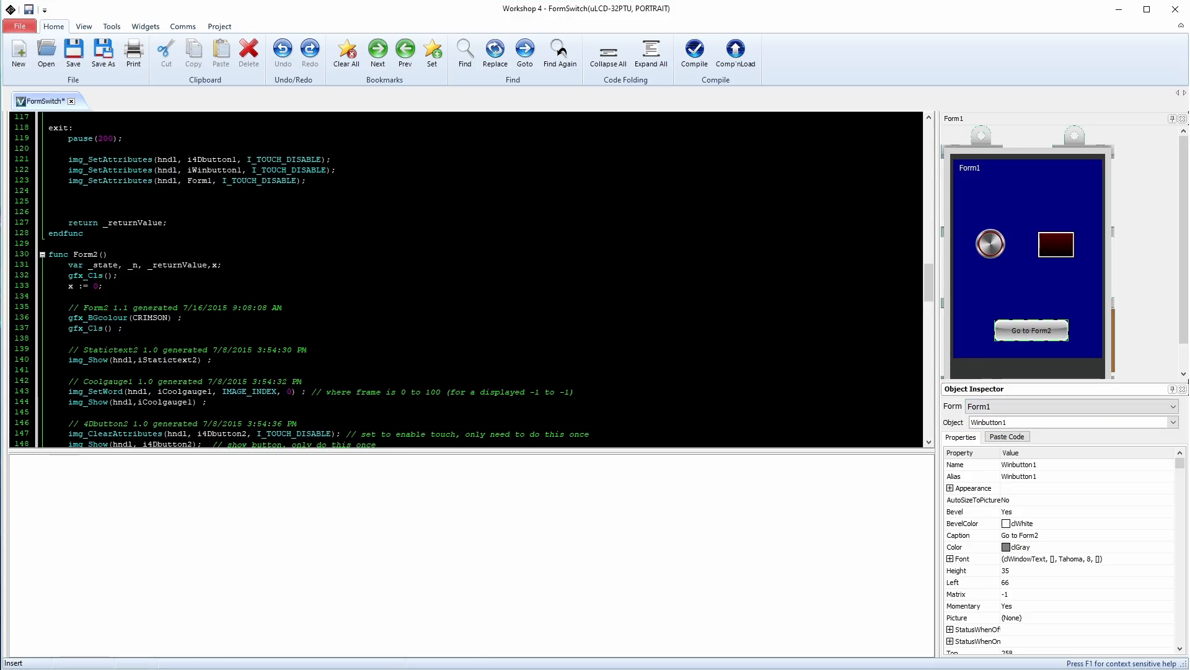